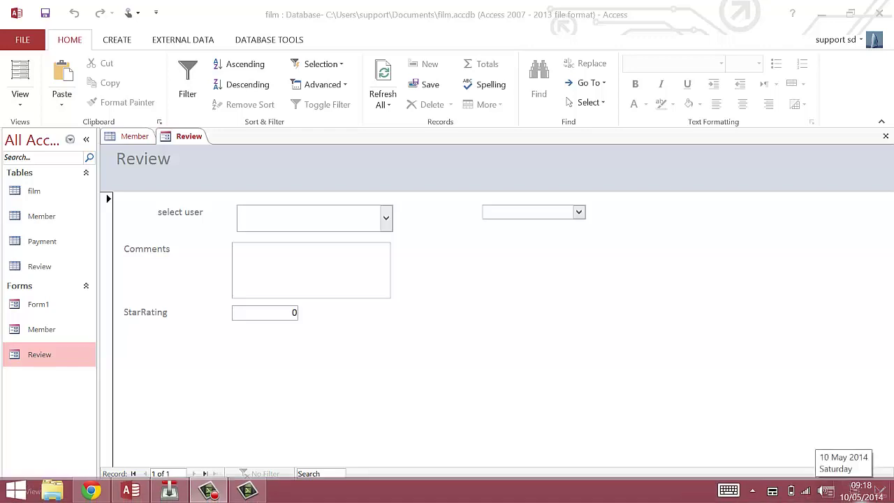
Choose "Never Ever Tell" in the film drop-down of the Review form.
click(580, 213)
click(584, 211)
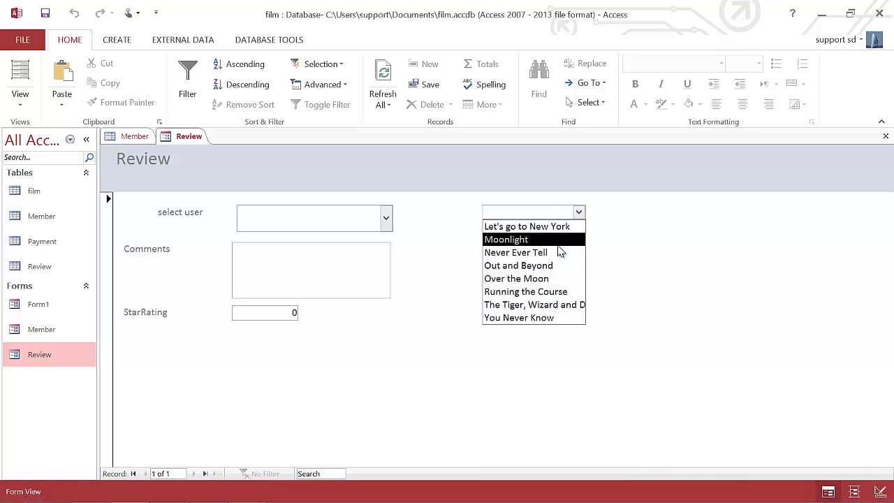
click(557, 252)
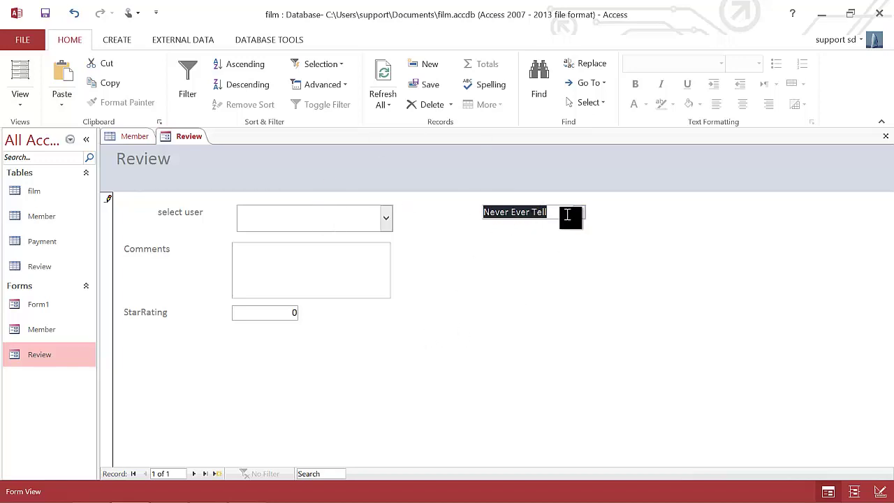
Open the Review form in Design View and examine the name property of the FilmID combo box.
click(20, 98)
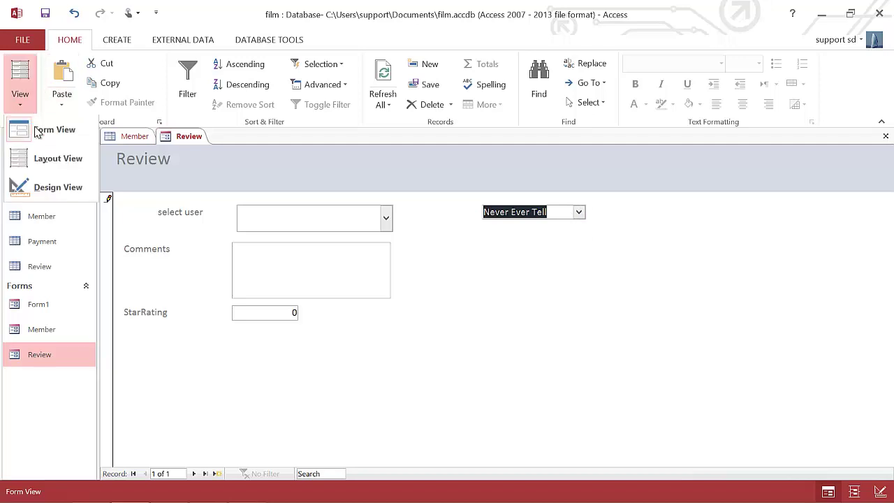
click(46, 187)
click(563, 256)
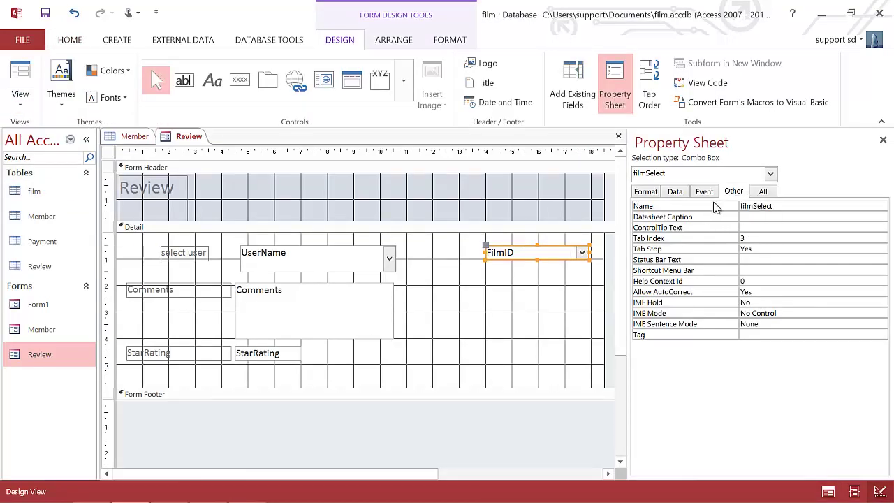
click(521, 319)
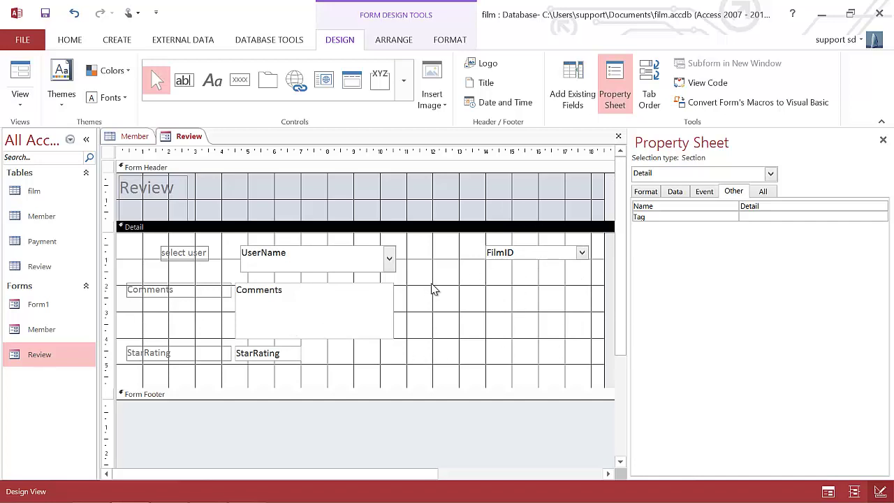
Create a new query in Design View and add the film table to it.
click(116, 42)
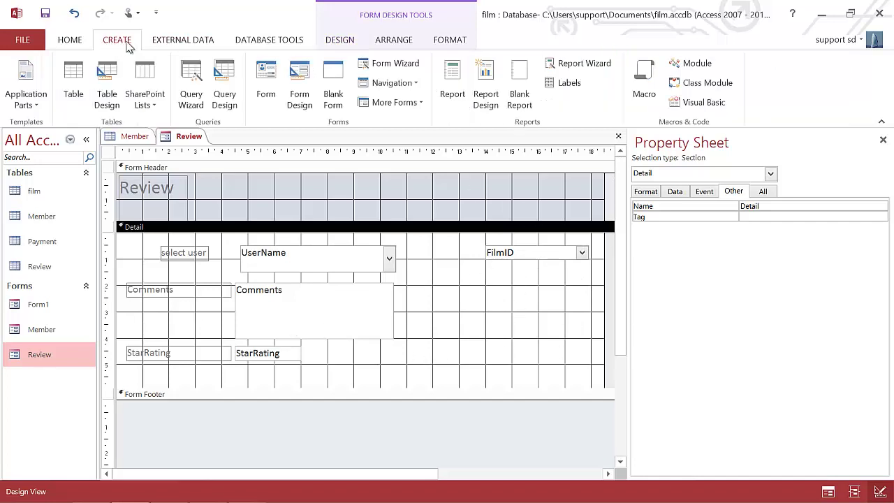
click(225, 80)
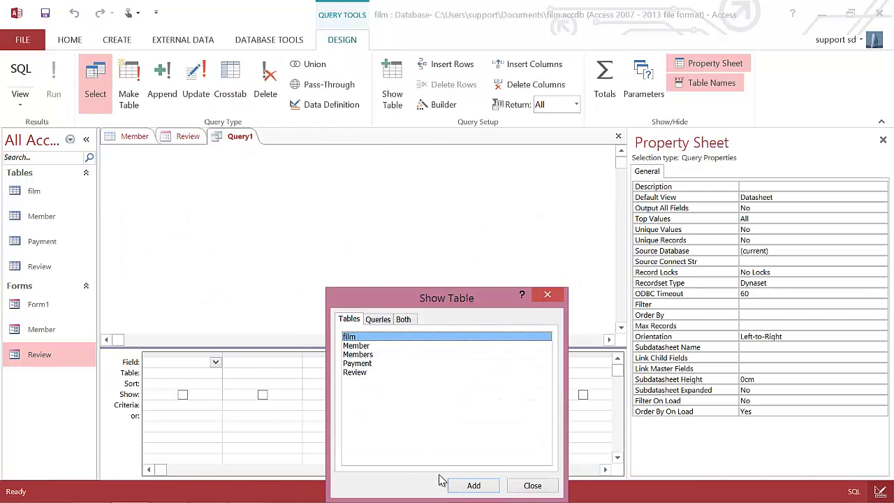
click(473, 485)
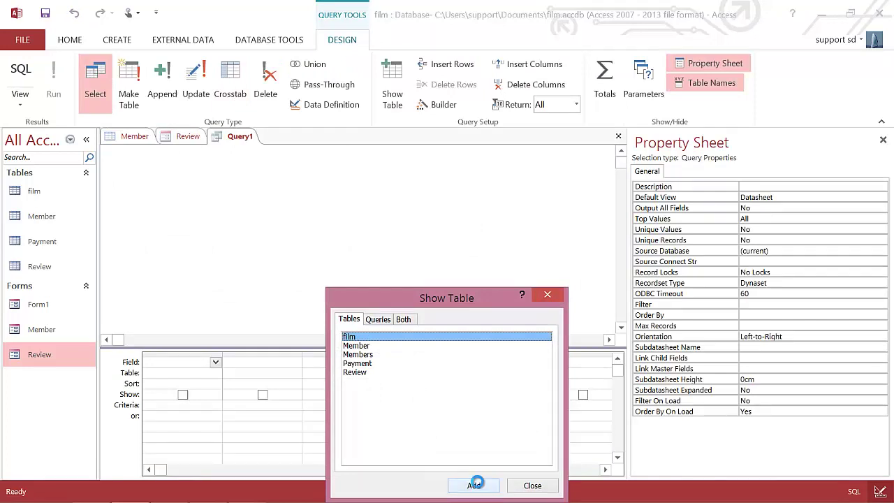
click(533, 485)
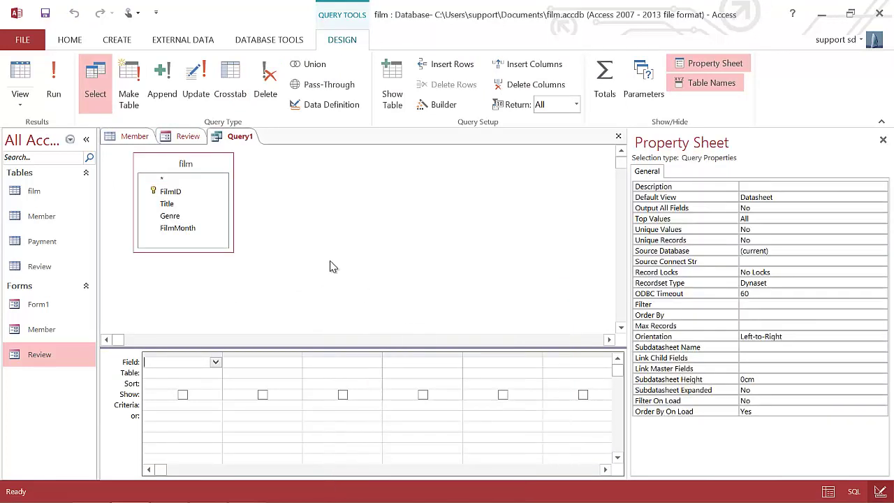
Add the FilmID, Title, Genre and FilmMonth fields to the query, run it and return to its design.
double_click(170, 191)
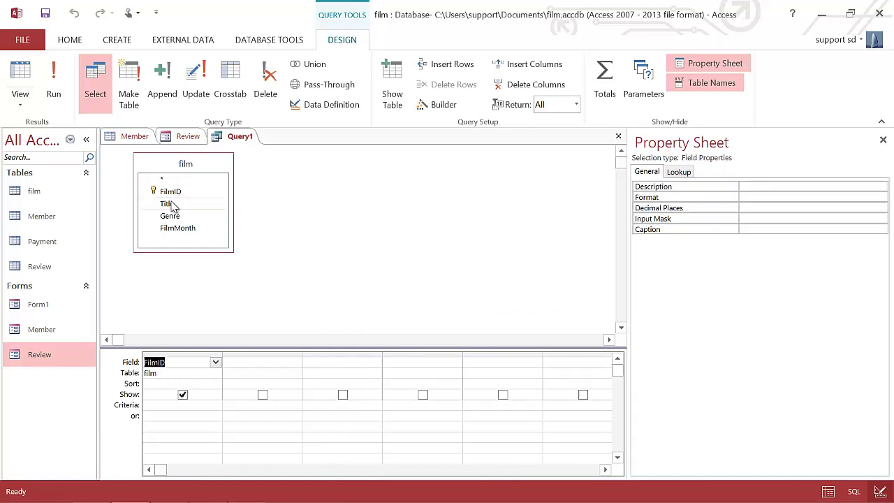
double_click(170, 204)
double_click(170, 216)
double_click(175, 228)
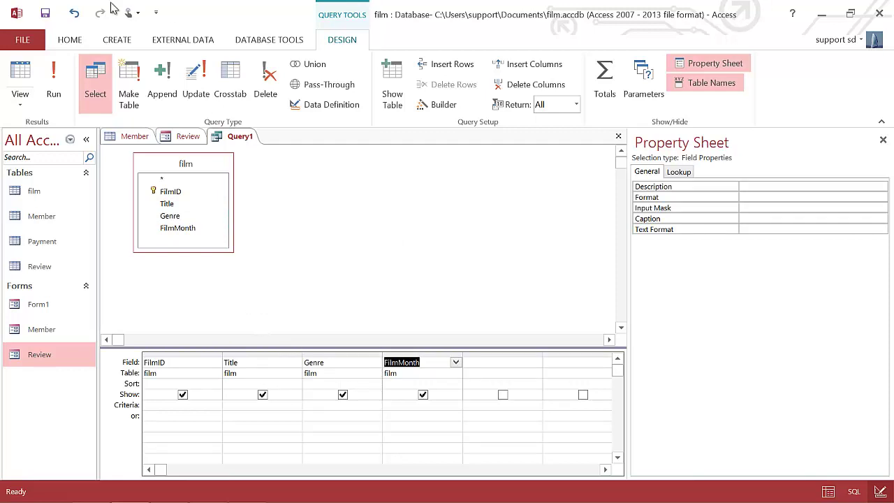
click(53, 87)
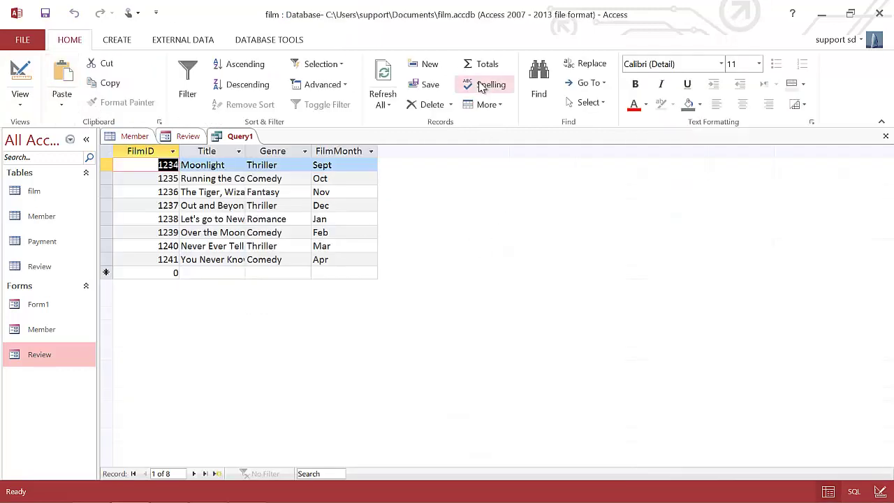
click(21, 80)
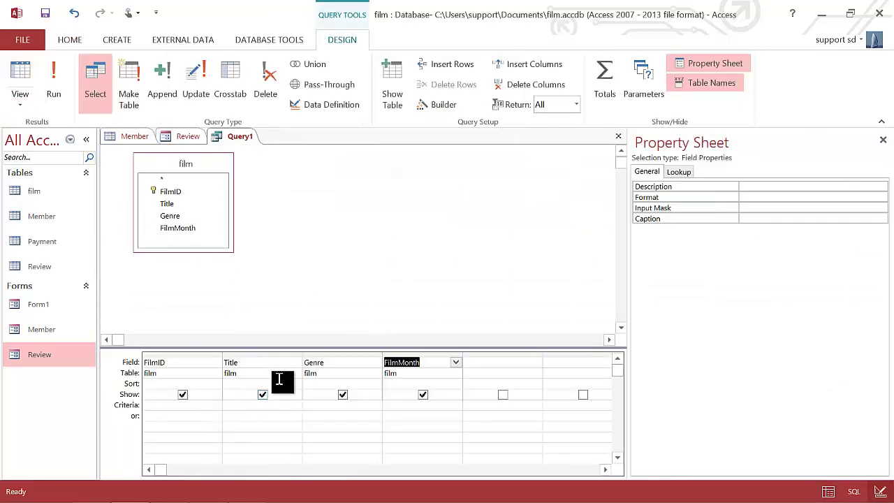
Check the name of the FilmID combo box in the Review form's design.
click(192, 136)
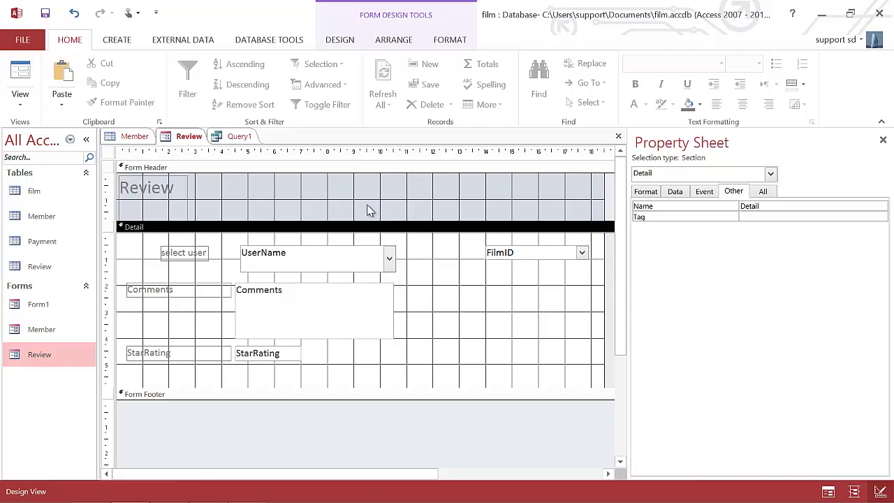
click(548, 252)
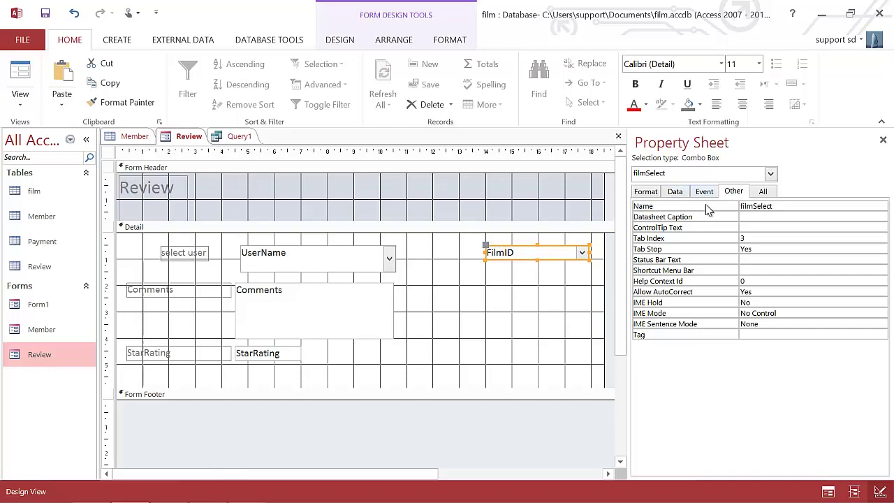
click(491, 297)
click(535, 253)
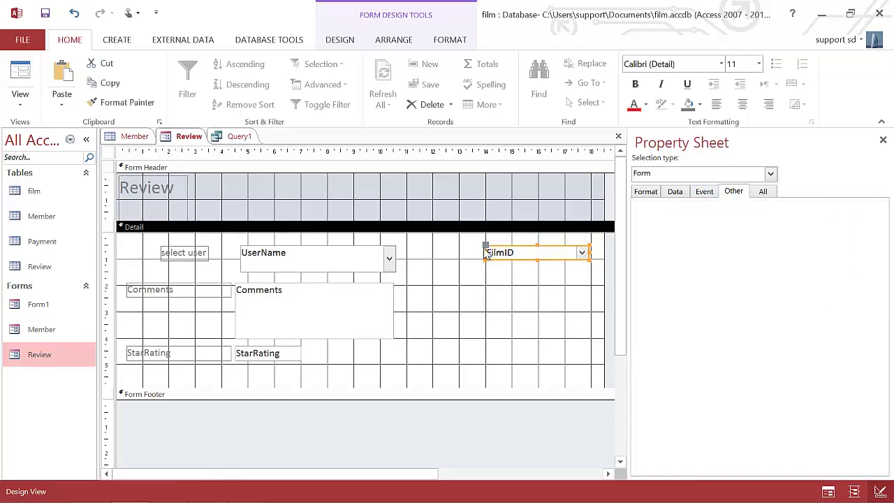
click(454, 272)
Show the Review form in Form View and choose "Out and Beyond" as the film.
click(19, 84)
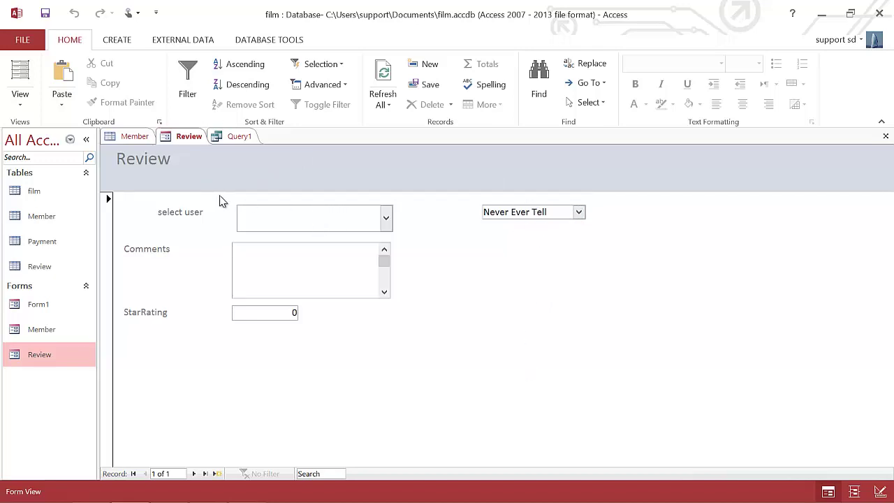
click(579, 212)
click(548, 268)
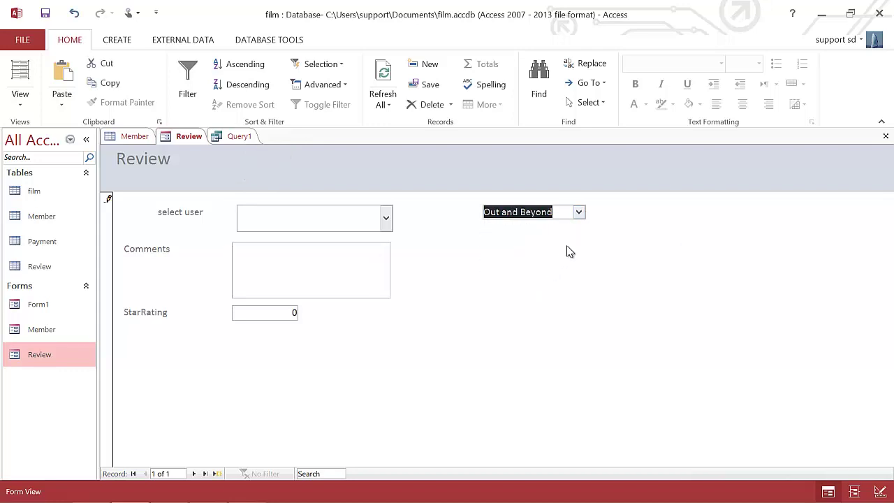
Set the FilmID criteria in Query1 to [forms]![Review]![filmSelect] and widen the FilmID column.
click(240, 137)
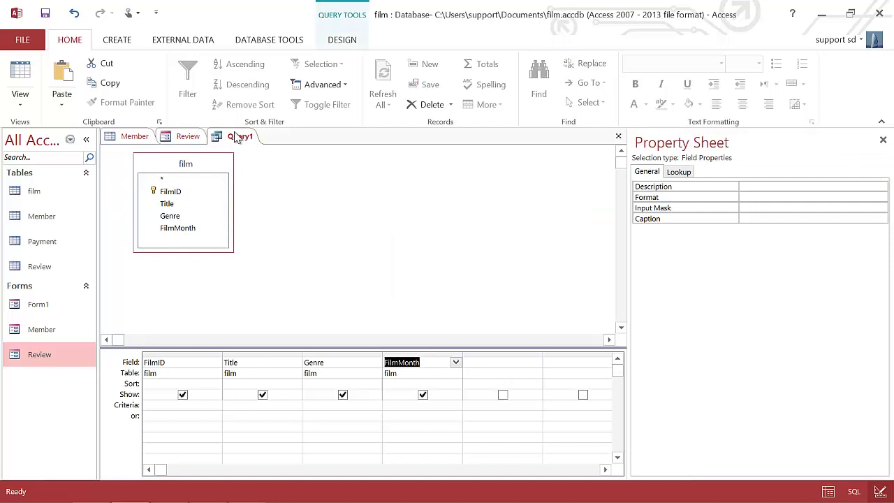
click(189, 137)
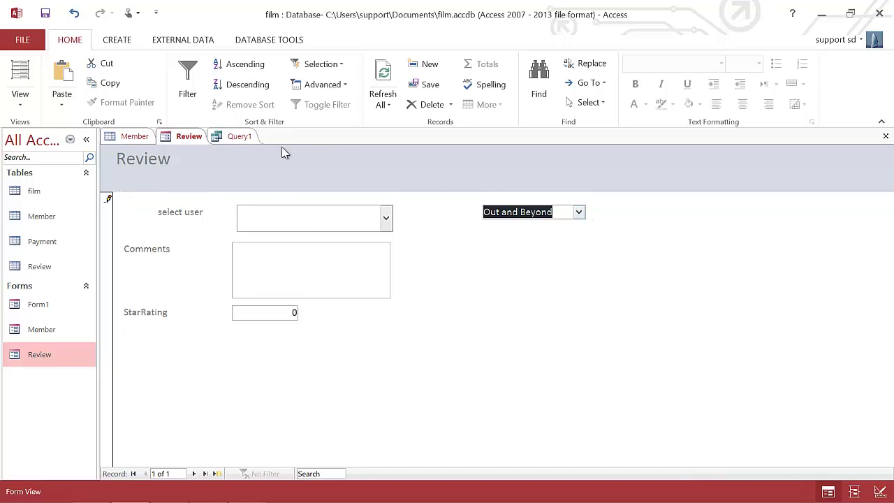
click(247, 137)
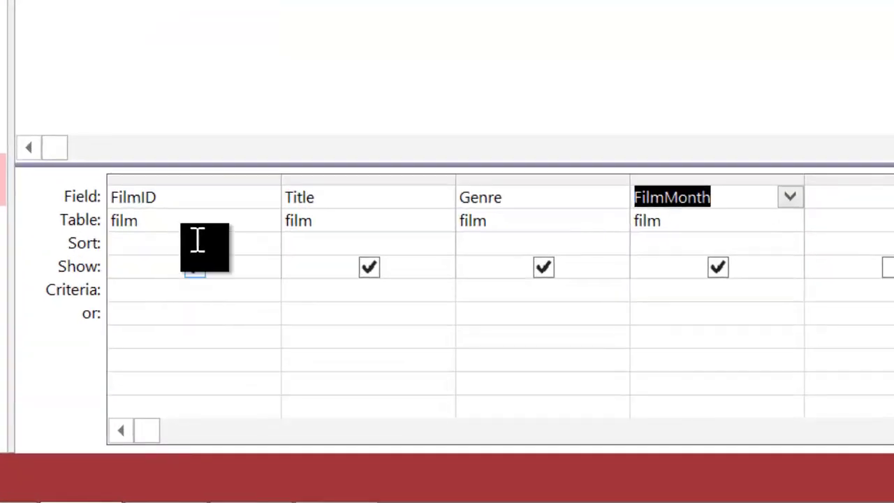
click(178, 297)
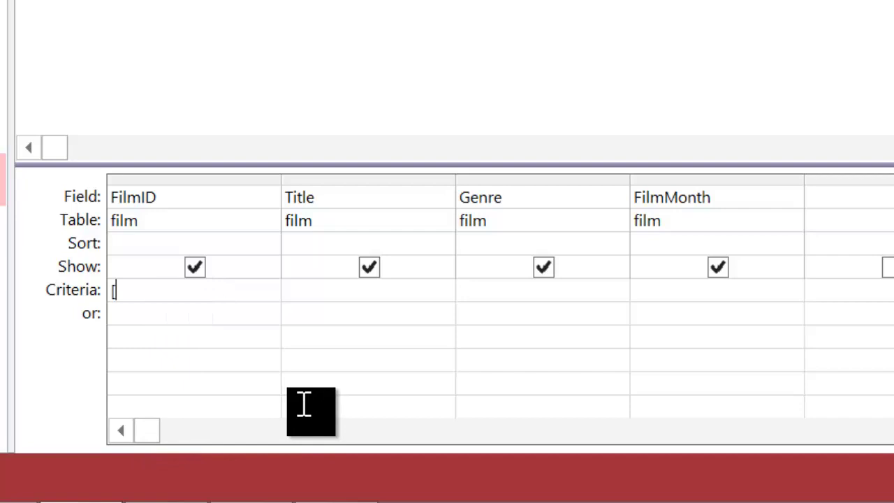
text(rms)
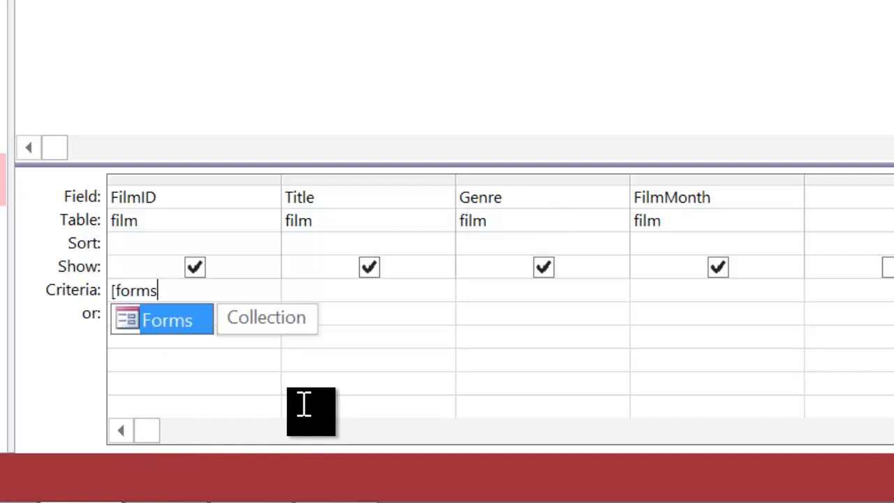
mouse_move(746, 501)
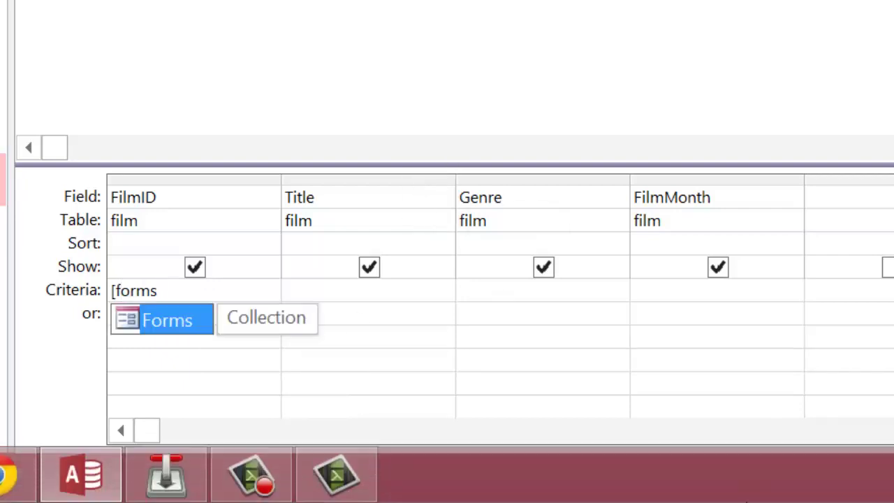
text(])
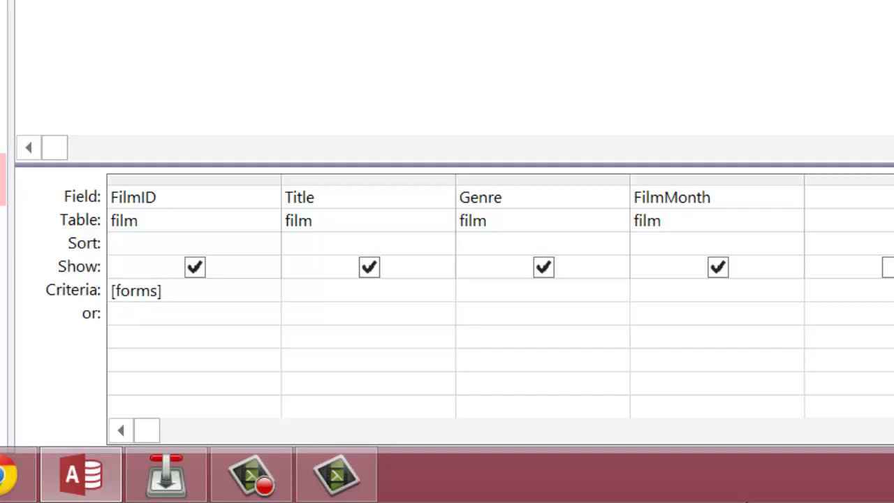
text(!)
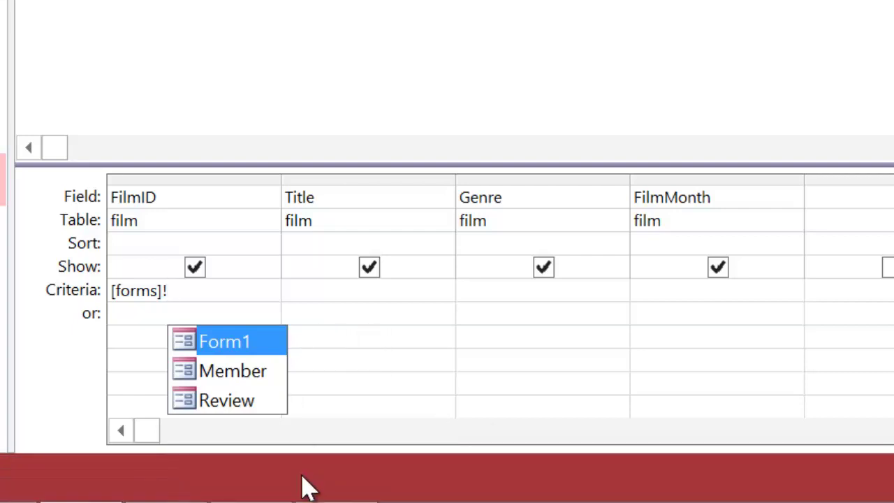
double_click(222, 404)
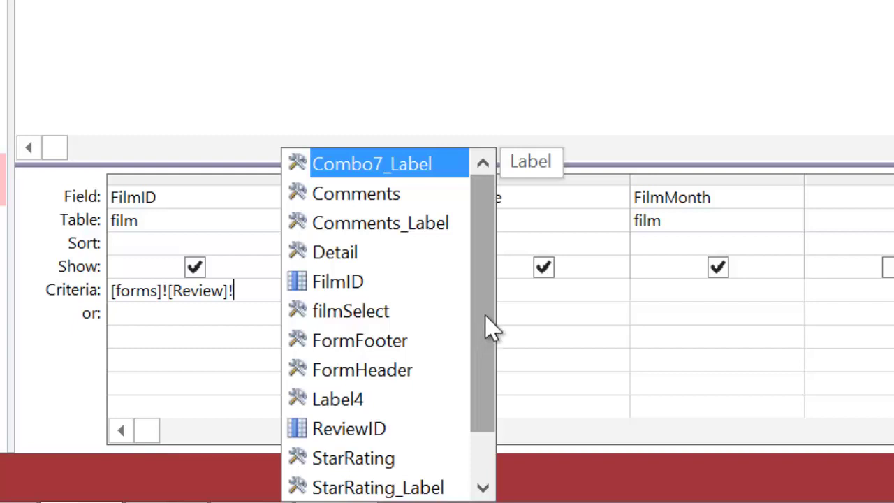
double_click(350, 315)
click(375, 386)
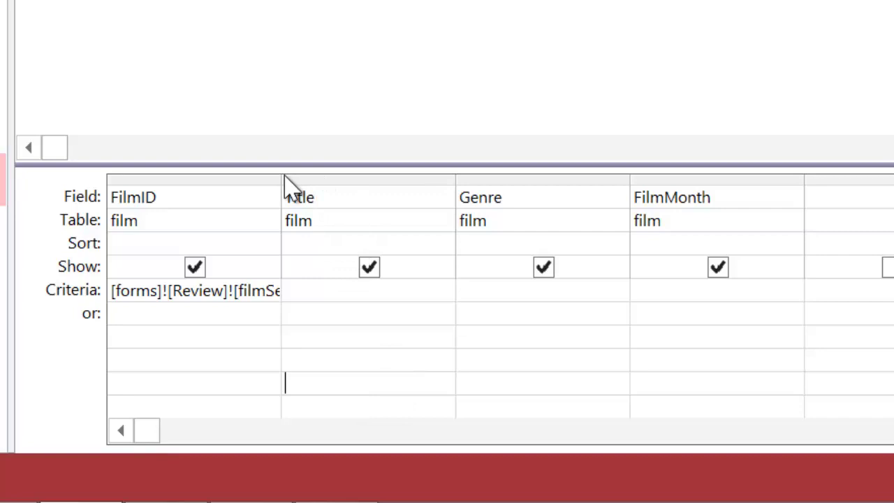
drag(282, 179, 452, 199)
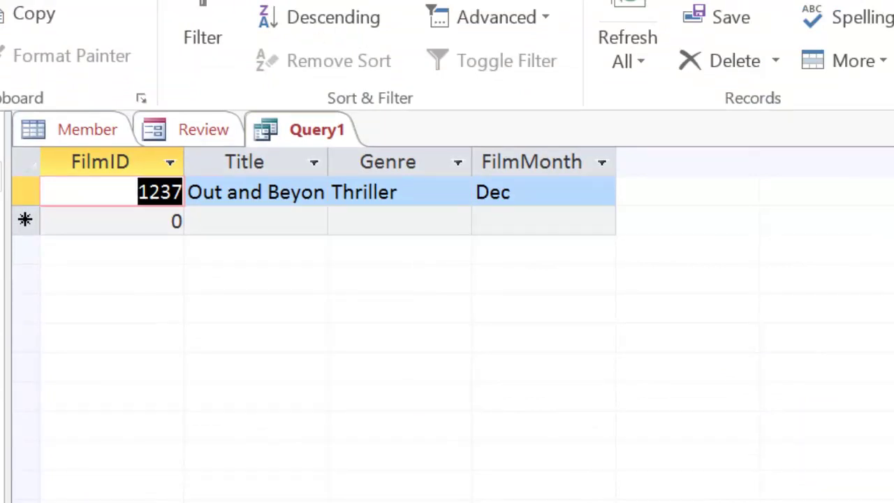
Choose "Never Ever Tell" as the film in the Review form and check the matching record in Query1.
click(205, 132)
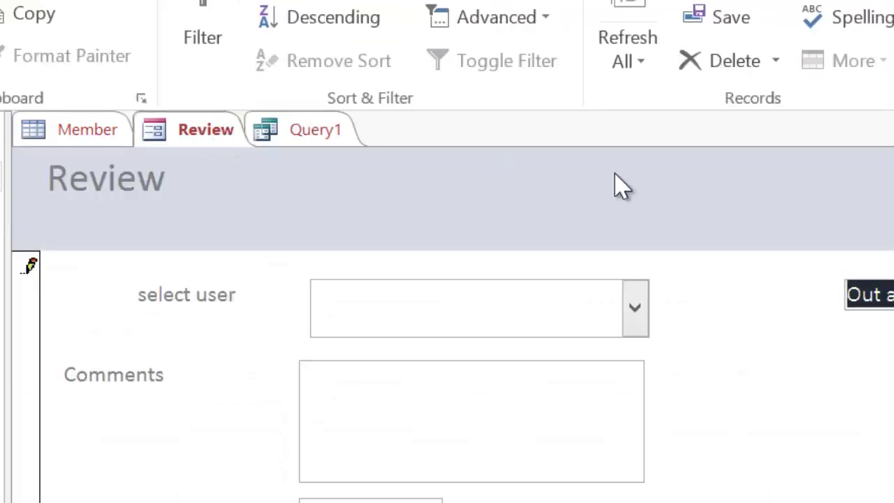
click(751, 208)
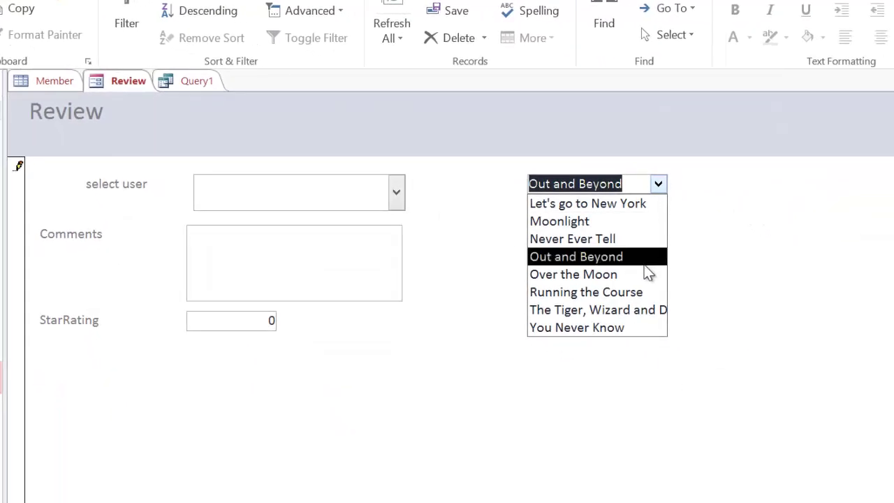
click(618, 240)
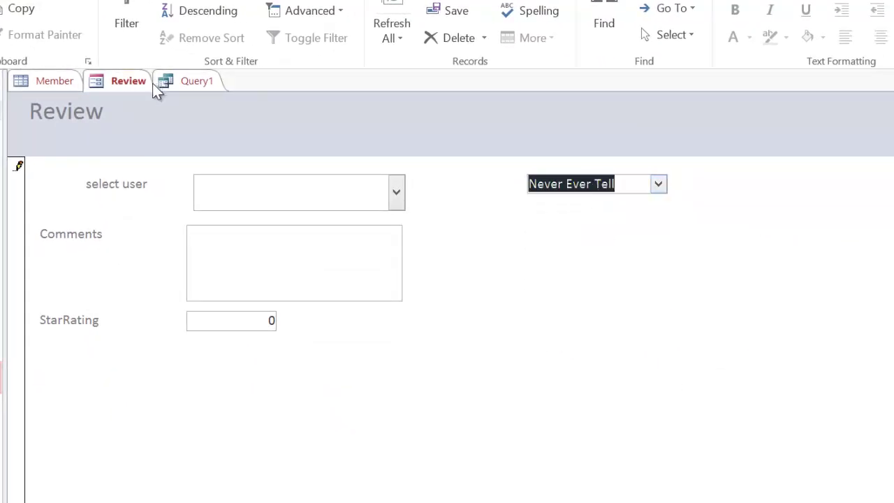
click(190, 81)
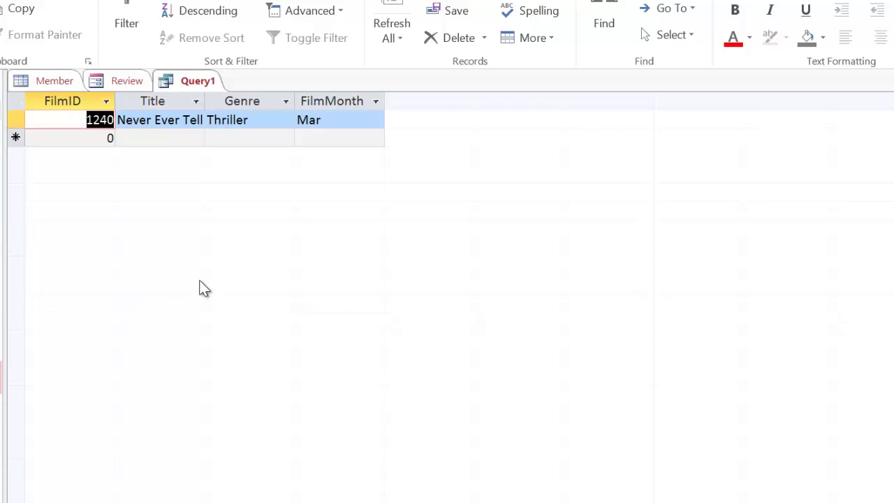
click(125, 83)
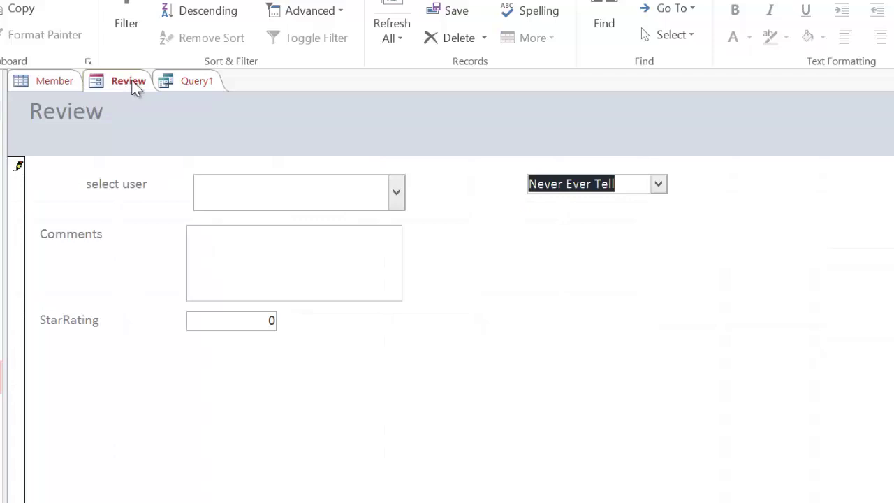
click(199, 82)
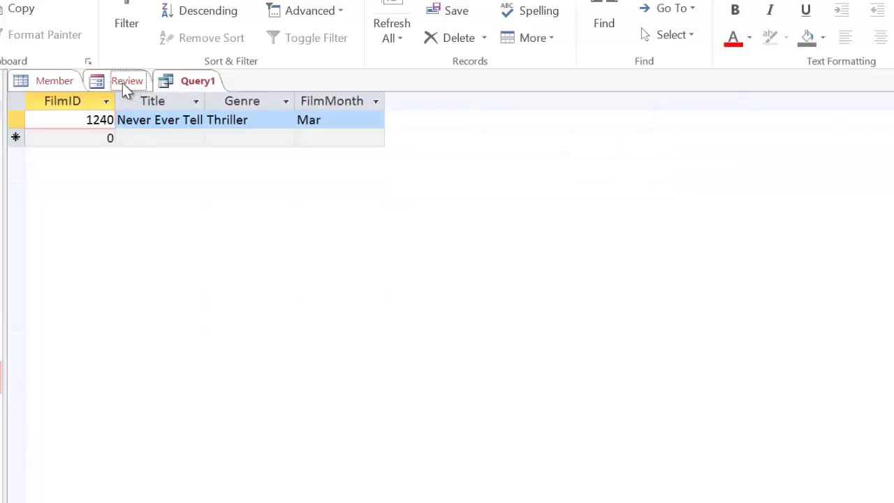
Save Query1 under the name filmSelectQuery and close it.
click(124, 82)
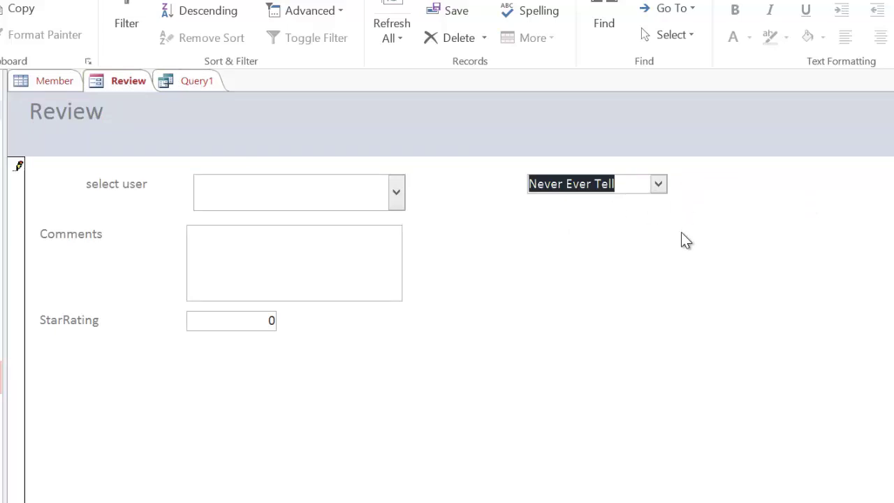
click(187, 85)
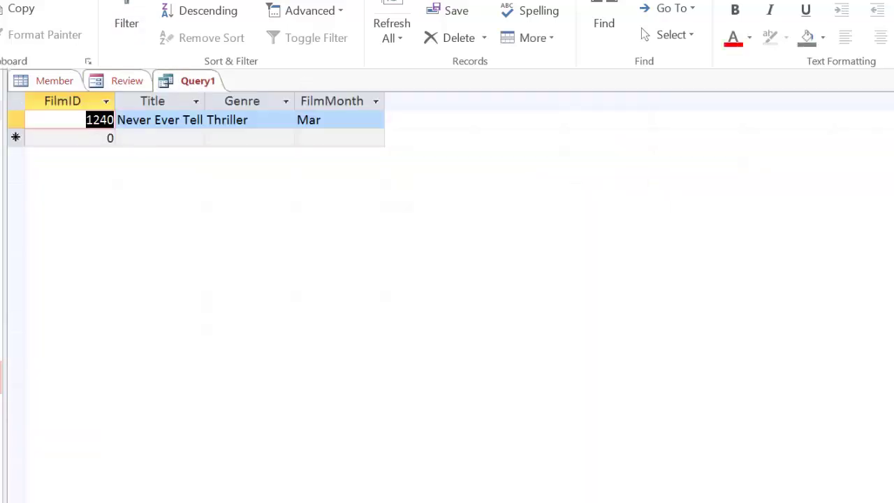
key(ctrl+s)
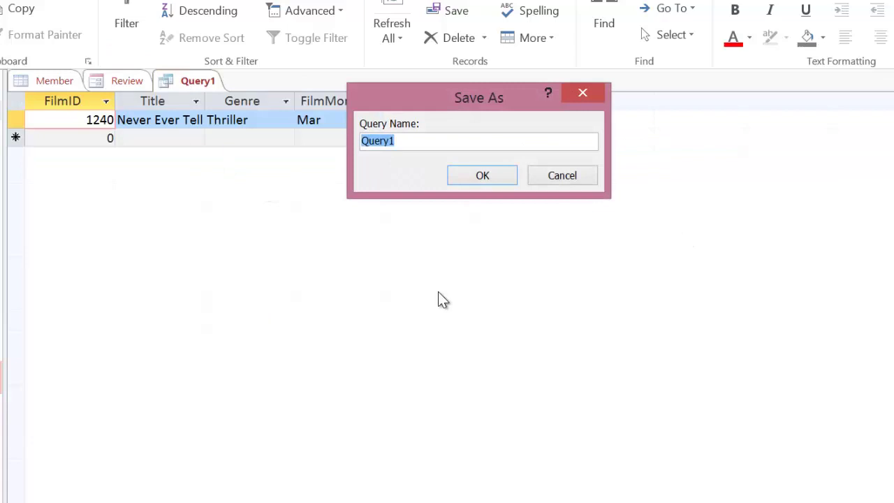
key(BackSpace)
text(filmSelectQ)
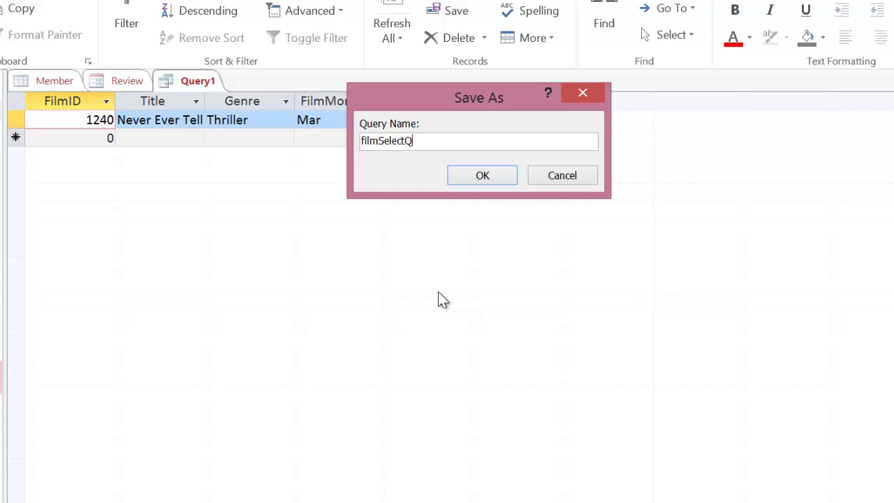
text(uery)
key(Return)
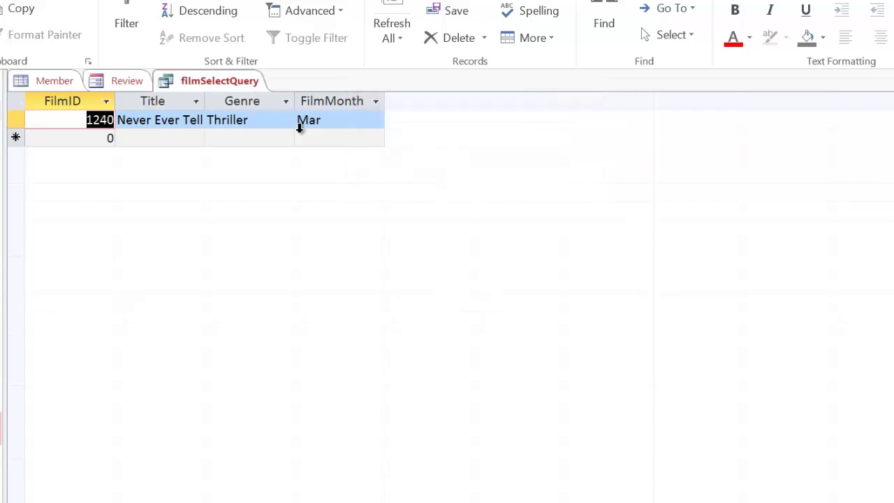
right_click(226, 75)
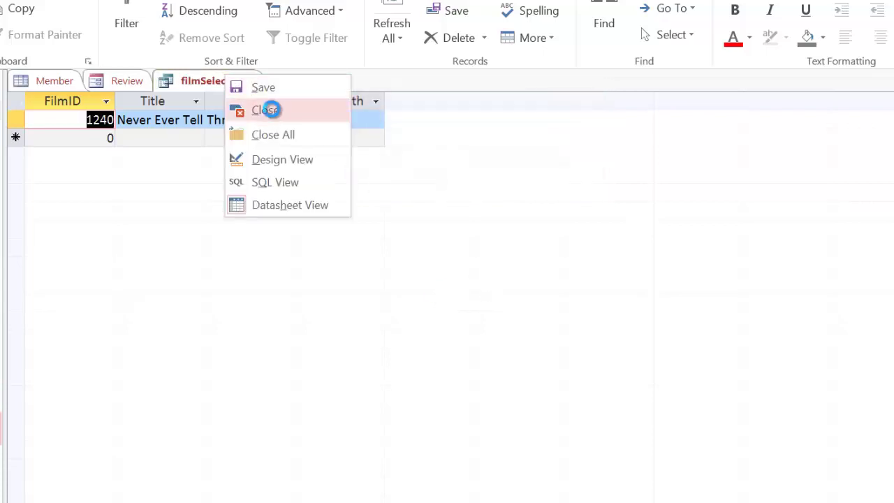
click(271, 110)
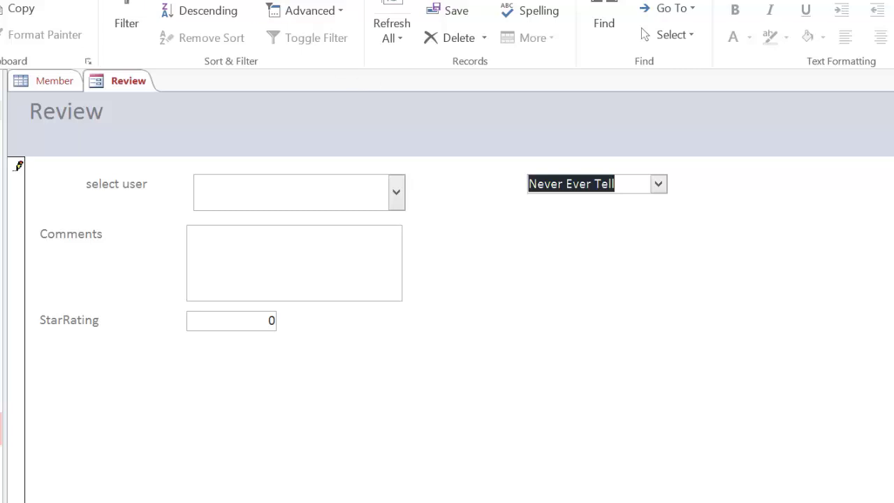
Create a form with the Form Wizard from the query filmSelectQuery, including the fields Title, Genre and FilmMonth.
scroll(643, 34, down, 1)
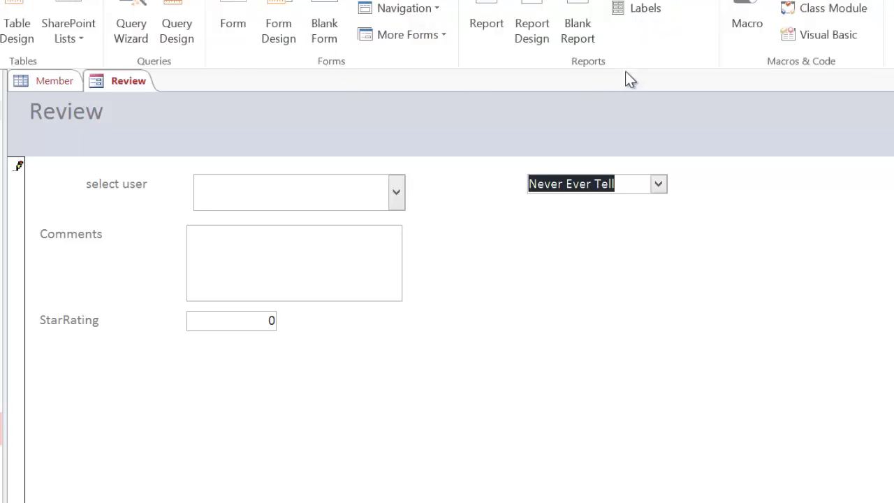
click(396, 2)
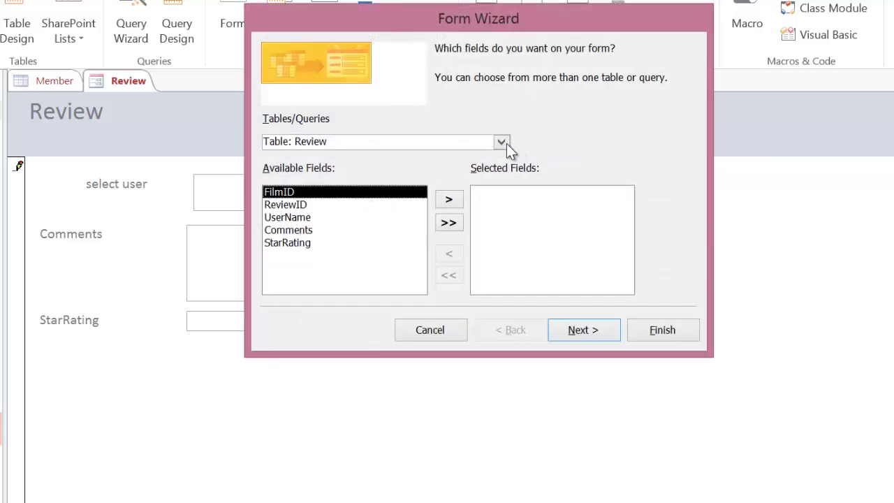
click(502, 141)
click(317, 219)
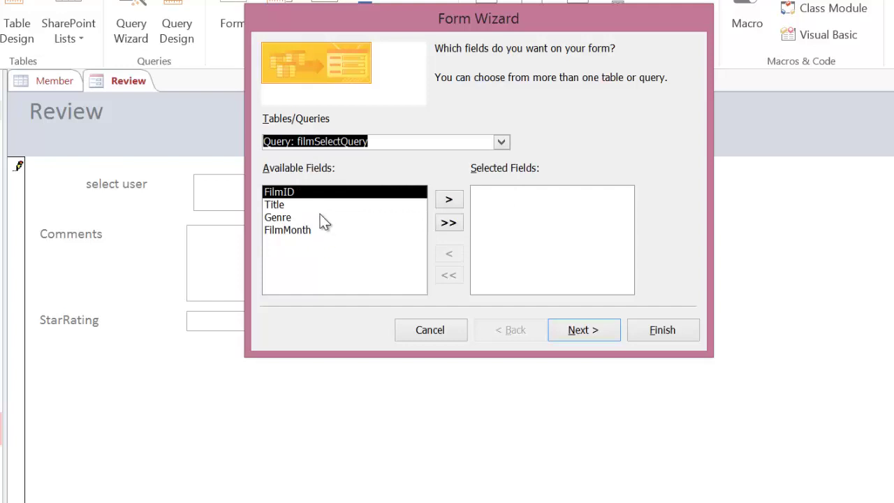
click(318, 205)
click(449, 200)
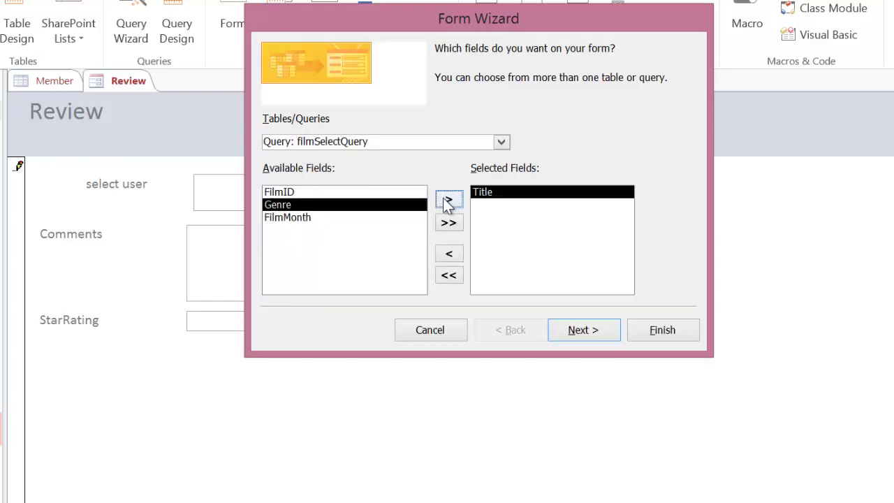
click(448, 200)
click(448, 201)
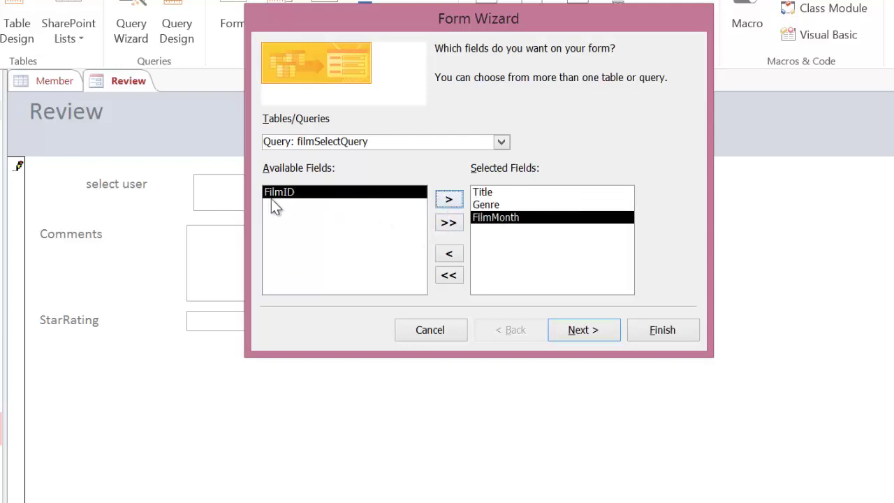
click(672, 334)
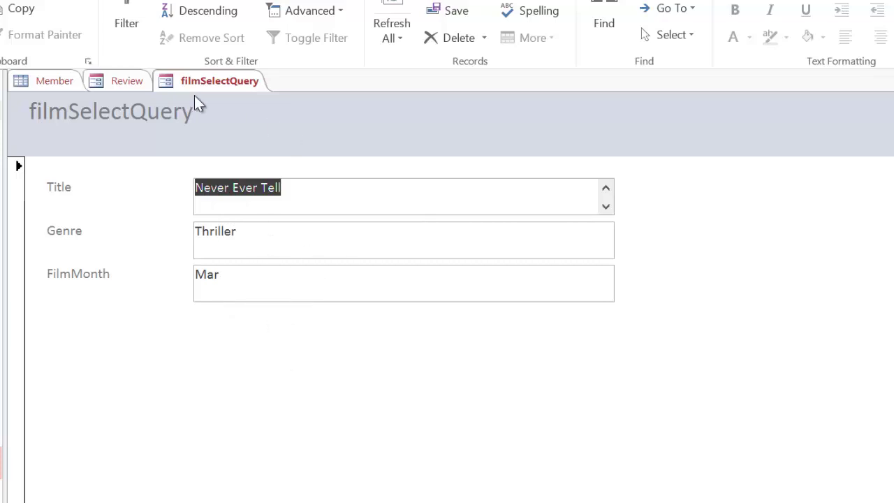
Delete the title label from the filmSelectQuery form's header in Design View and collapse the empty header section.
click(108, 84)
click(167, 85)
key(ctrl+period)
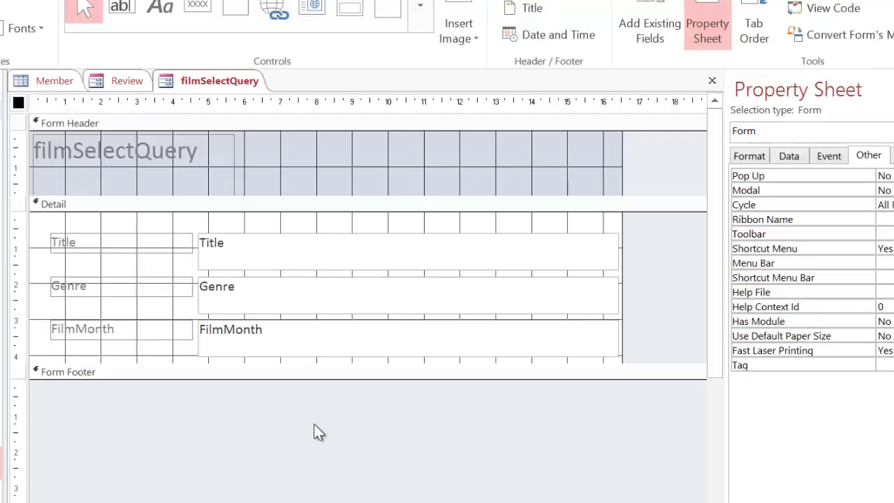
click(245, 168)
click(231, 176)
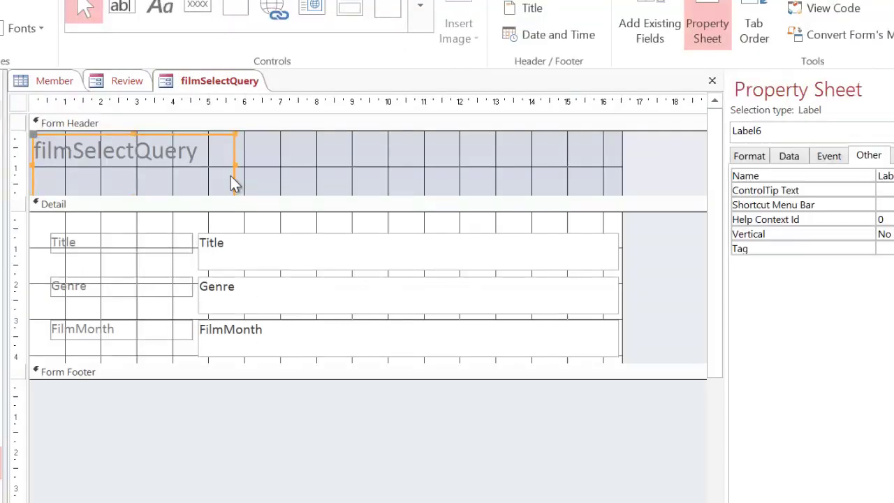
key(Delete)
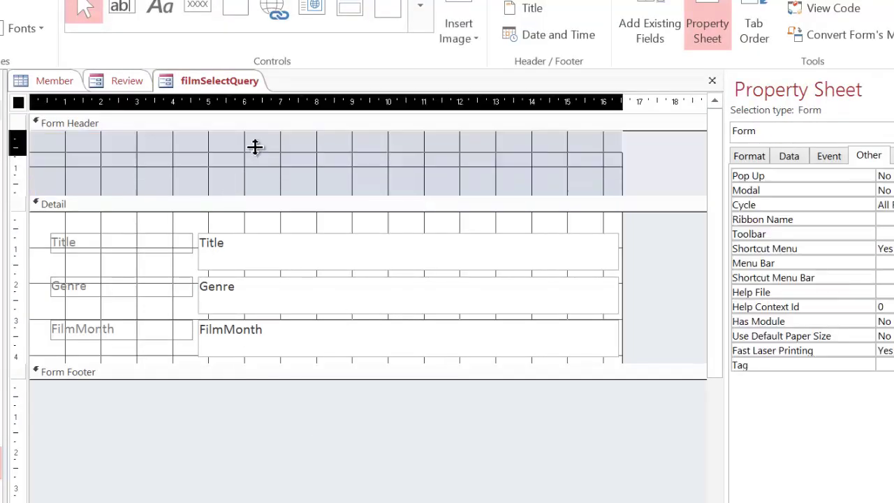
drag(268, 127, 270, 129)
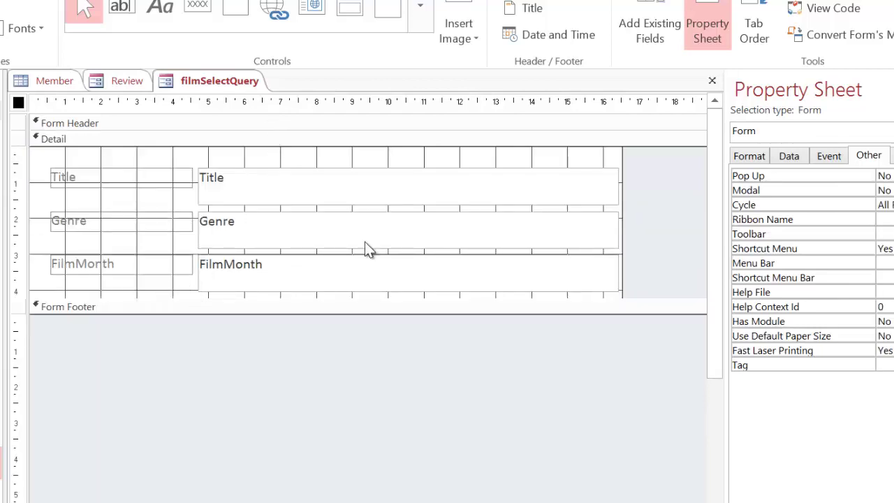
Set both Record Selectors and Navigation Buttons to No for the filmSelectQuery form.
click(790, 156)
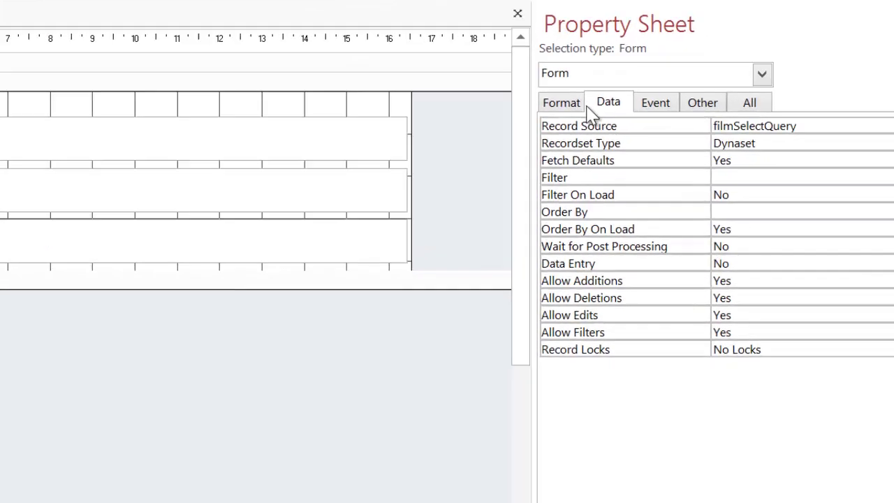
click(561, 103)
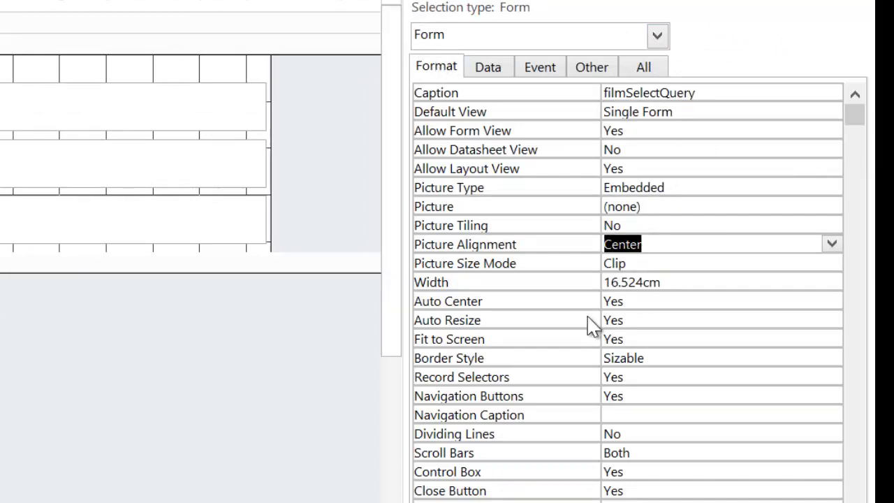
click(646, 381)
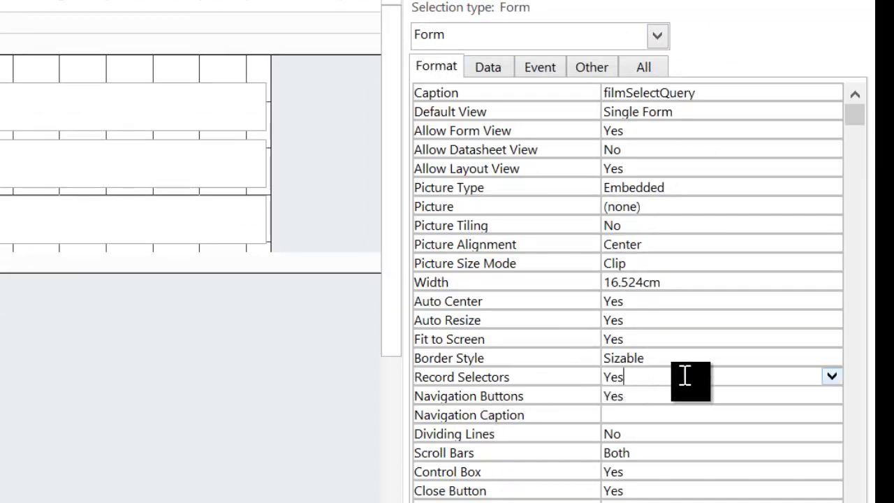
click(831, 381)
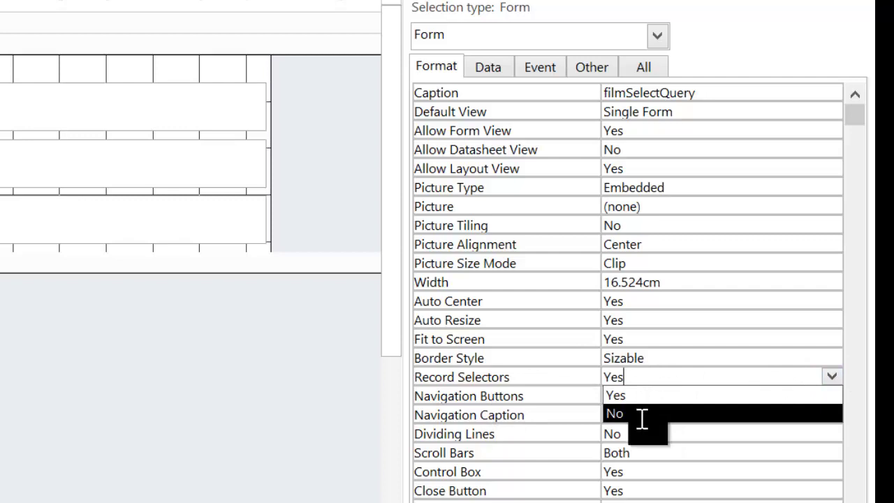
click(643, 414)
click(741, 395)
click(832, 396)
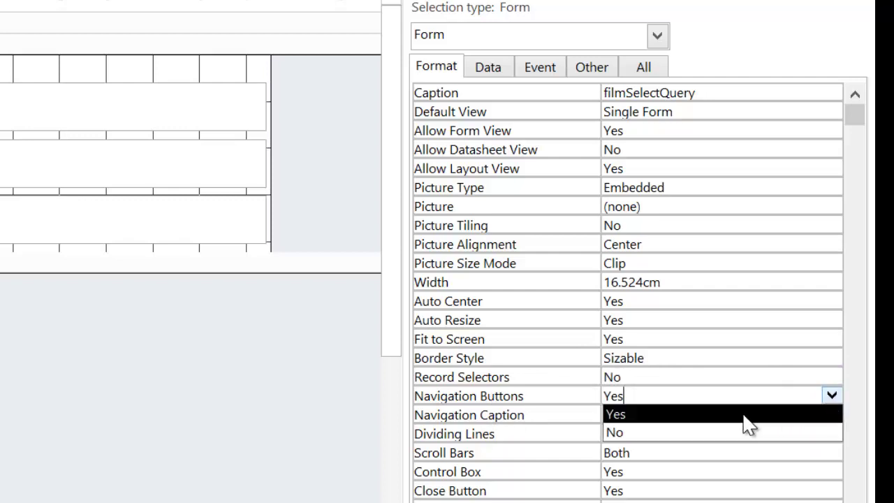
click(731, 428)
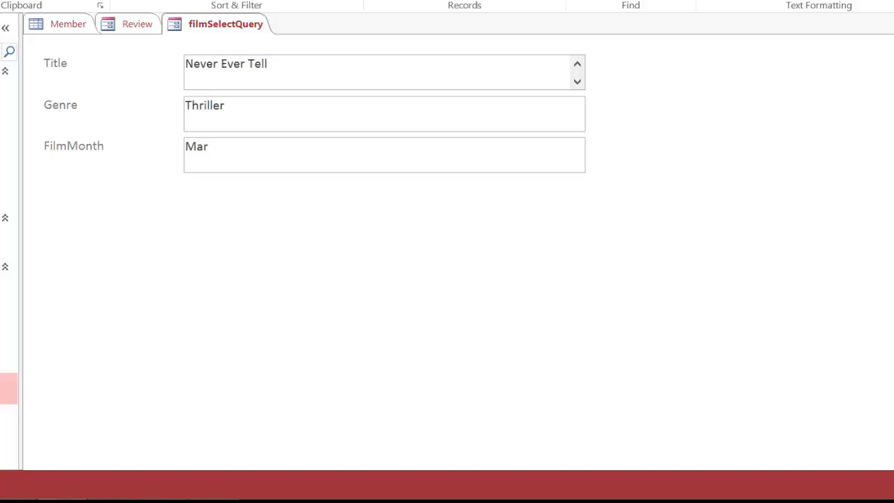
Save the filmSelectQuery form and close it.
right_click(210, 26)
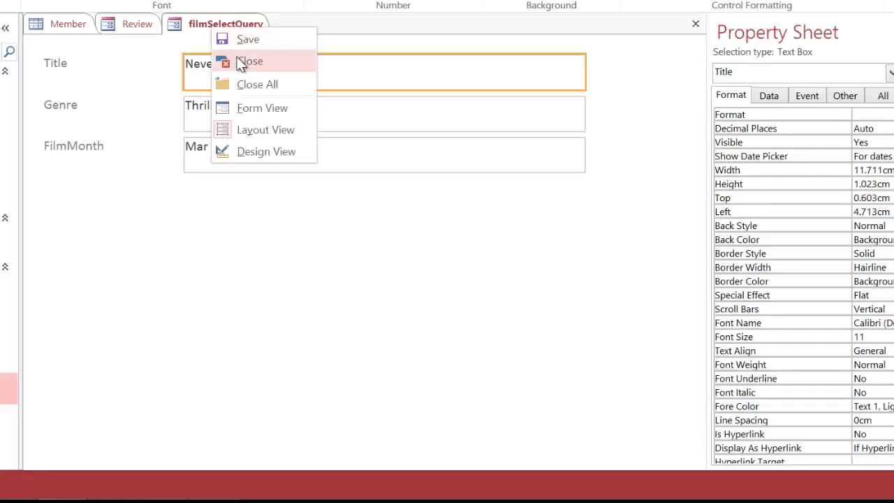
click(250, 46)
right_click(239, 27)
click(251, 60)
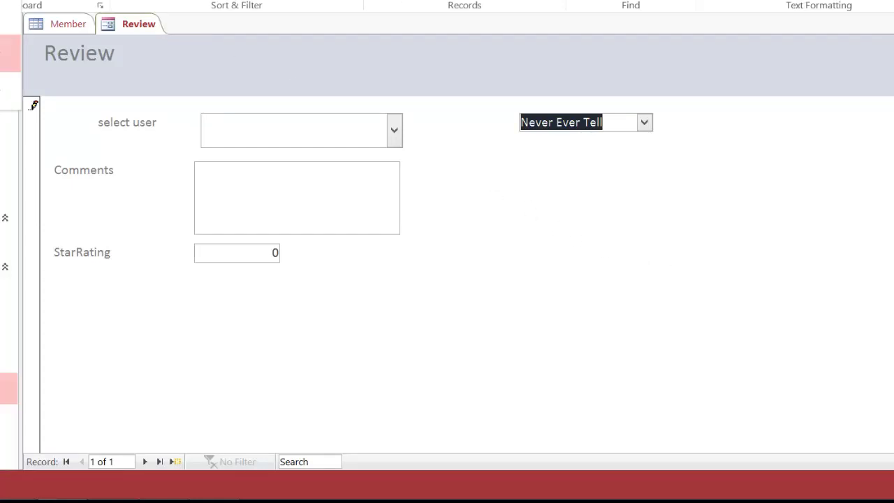
Show the Review form in Design View and enlarge its Detail section to a height of about 8 cm.
click(6, 7)
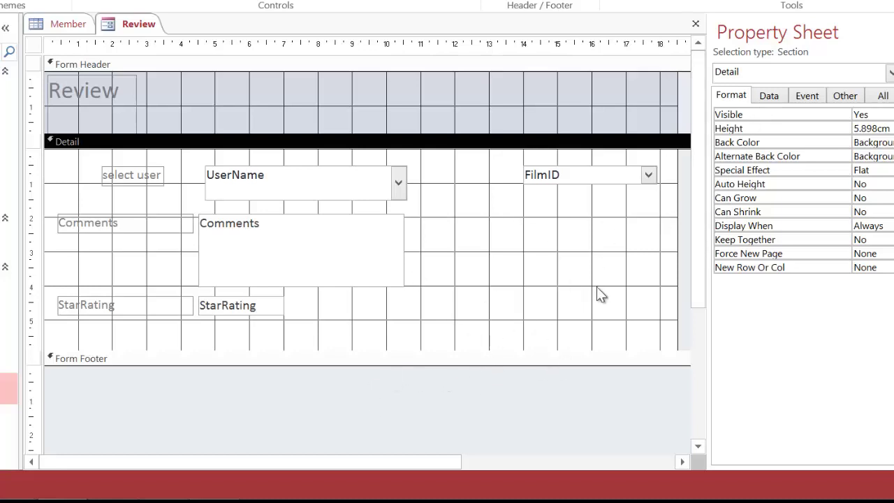
drag(679, 281, 587, 255)
drag(318, 354, 310, 422)
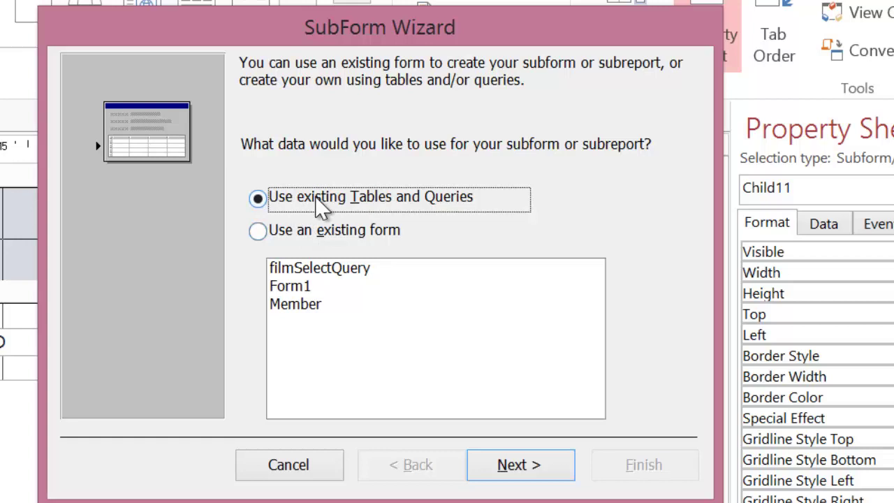
Insert the existing form filmSelectQuery as a subform below the FilmID combo box, linked to Review using FilmID.
click(292, 234)
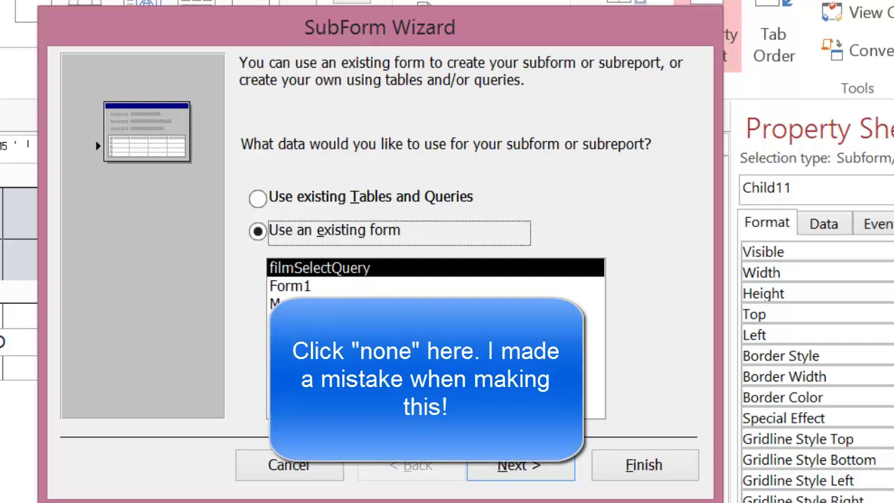
click(538, 469)
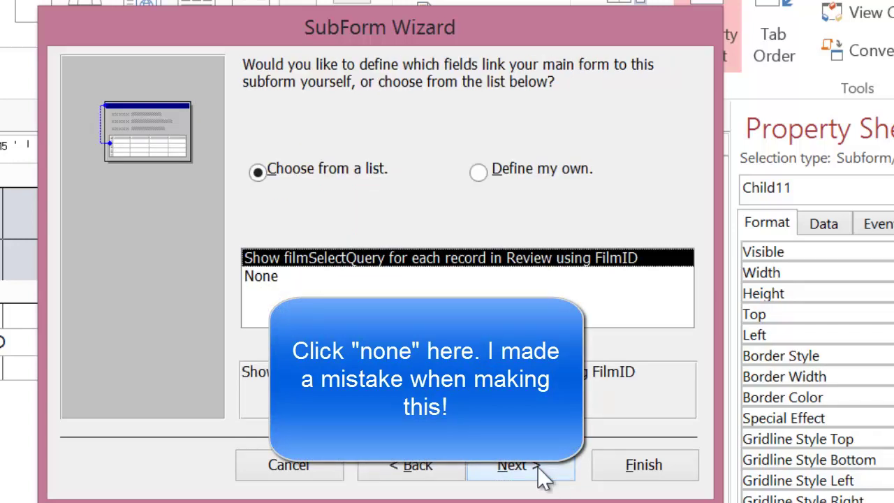
click(643, 465)
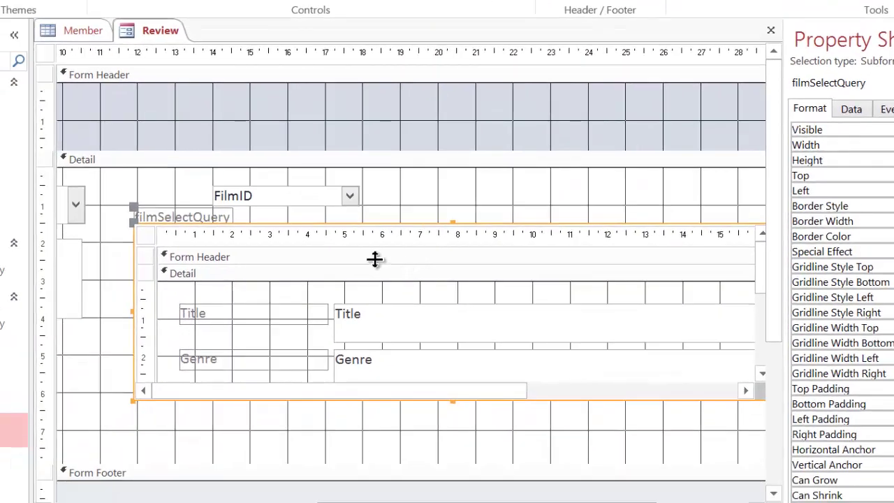
Remove the filmSelectQuery label above the subform and display the Review form in Form View.
click(223, 218)
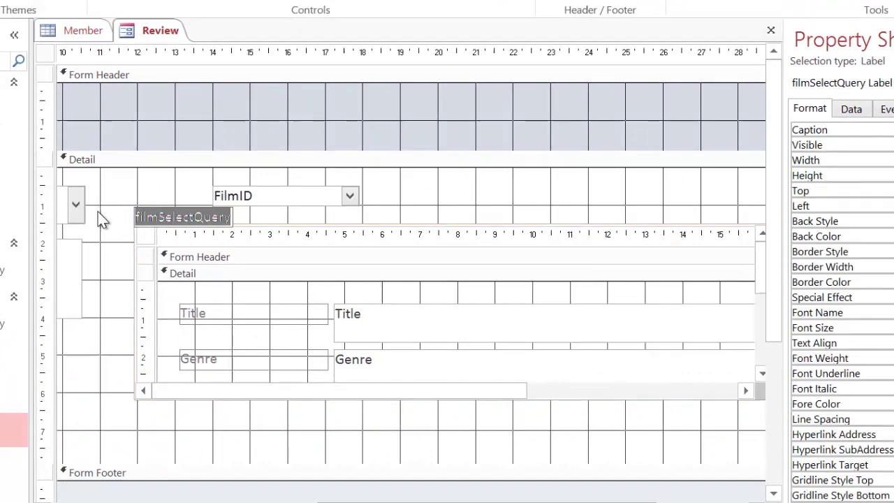
click(97, 224)
click(194, 217)
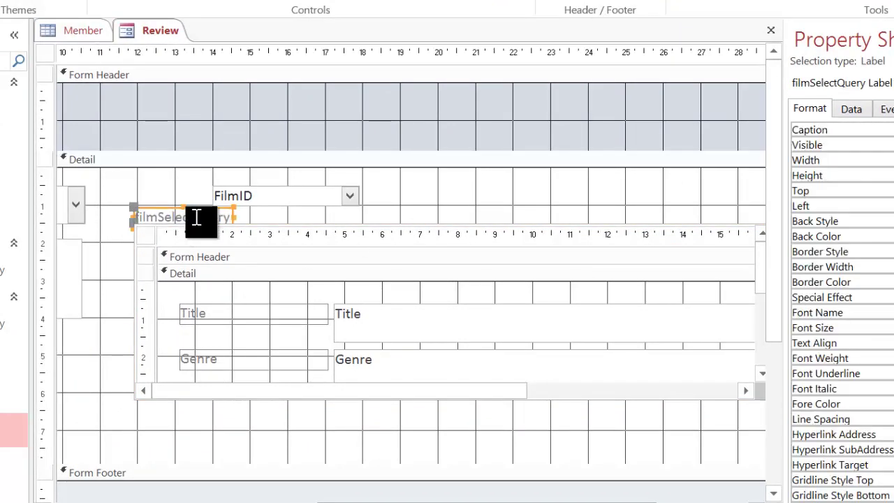
drag(230, 218, 119, 226)
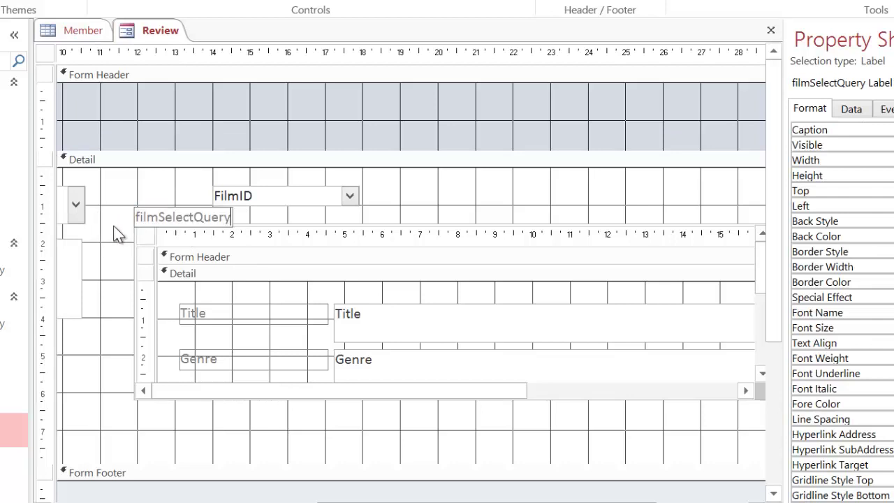
key(BackSpace)
click(523, 193)
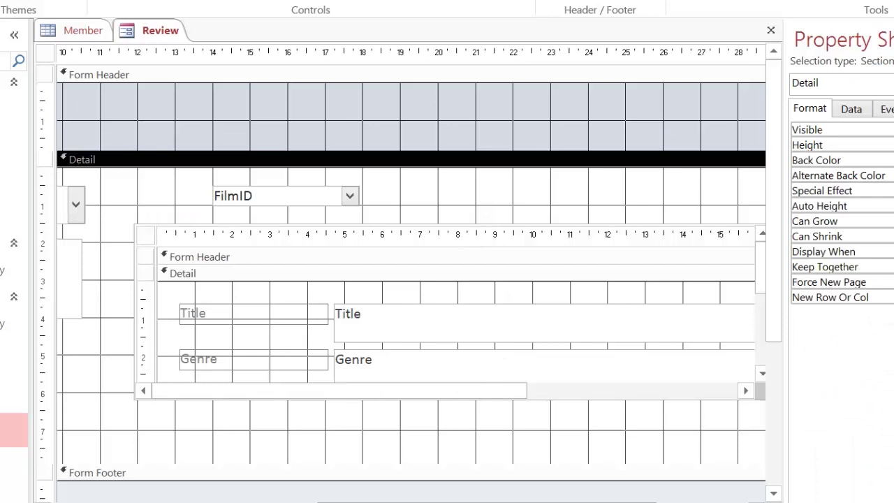
key(F5)
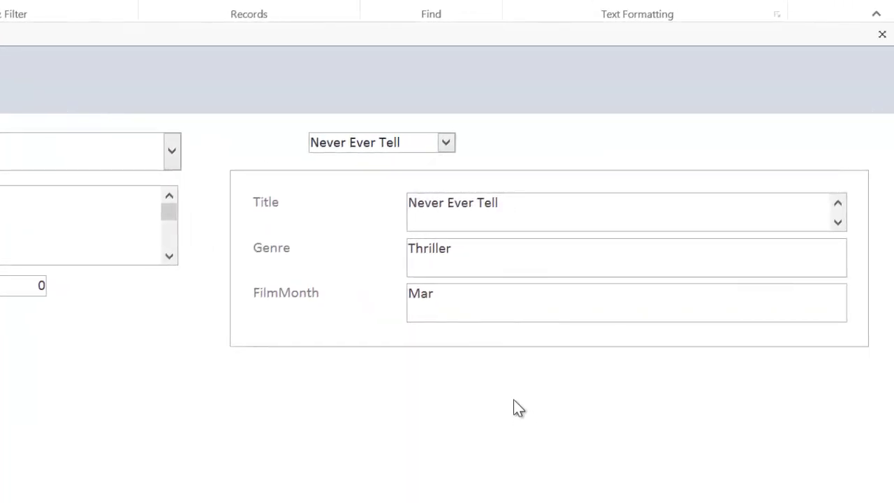
Choose several films, including Let's go to New York, Moonlight and Running the Course, in the film combo box to test whether the subform updates.
click(445, 143)
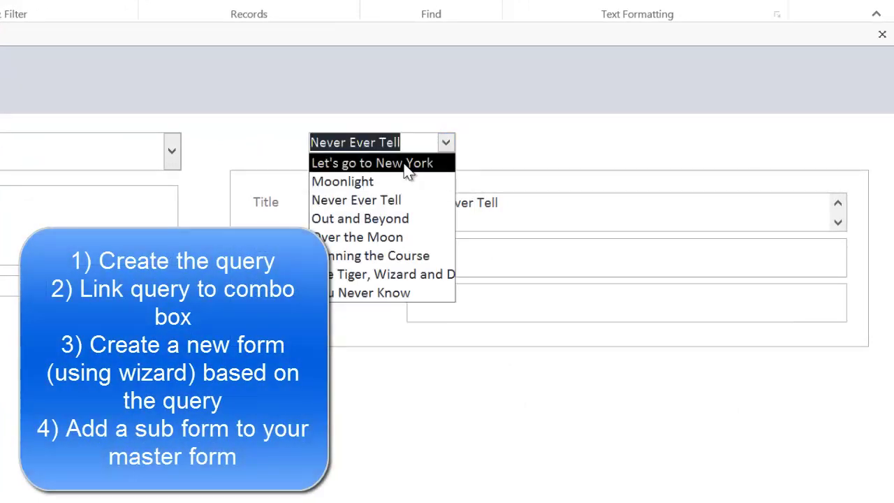
click(372, 163)
click(447, 143)
click(408, 256)
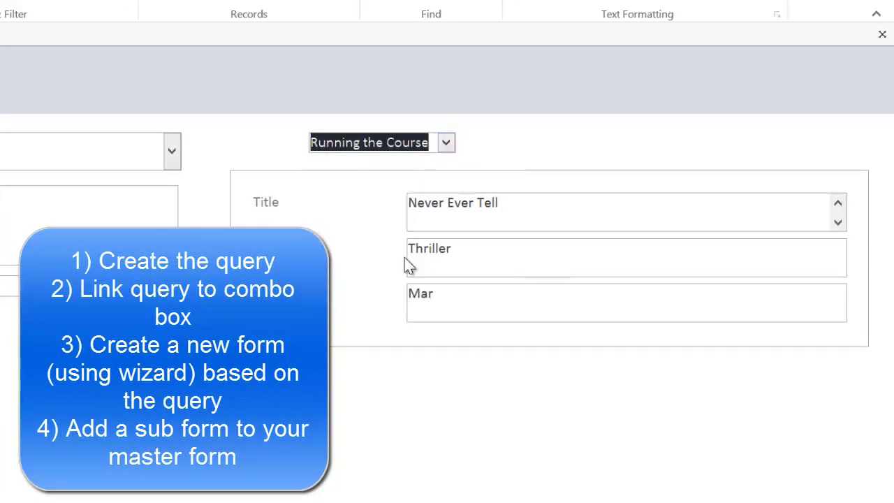
click(446, 142)
click(400, 183)
click(445, 144)
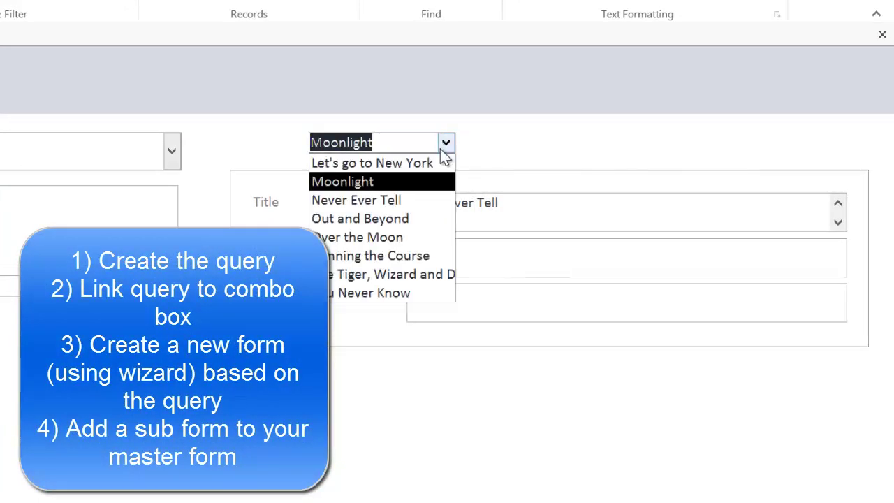
click(389, 256)
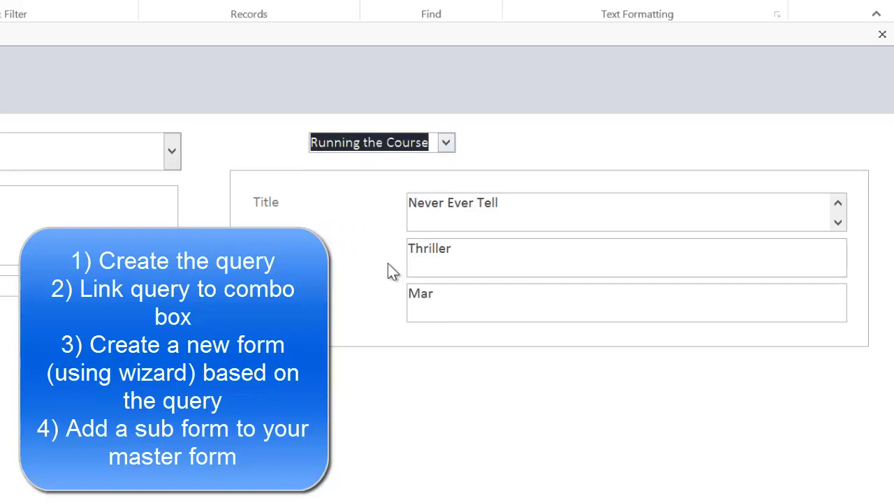
click(446, 143)
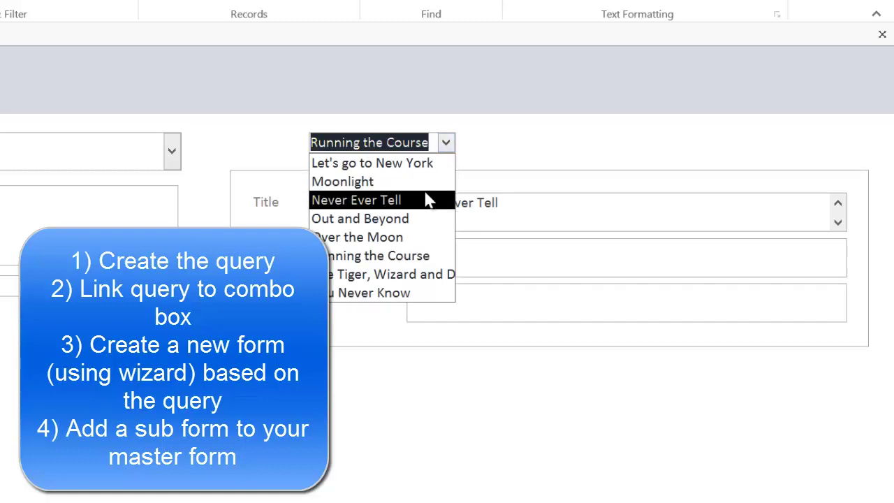
click(428, 197)
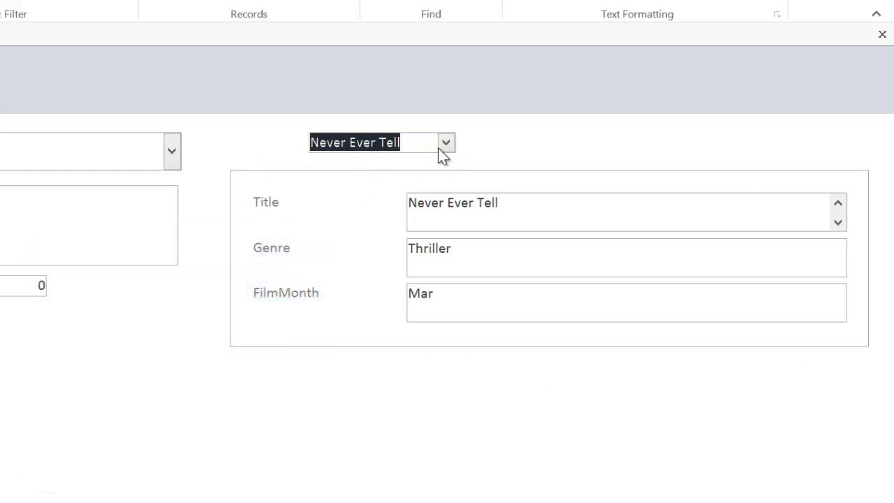
click(445, 143)
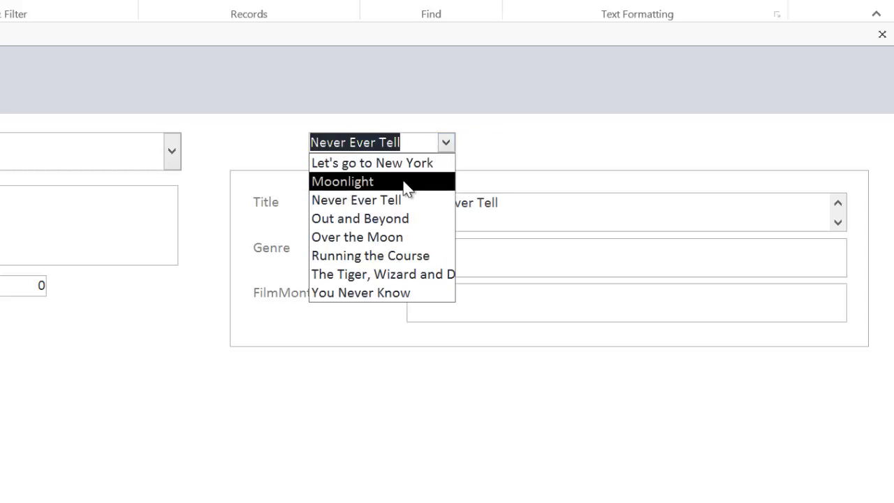
click(403, 182)
click(444, 144)
click(417, 253)
click(447, 143)
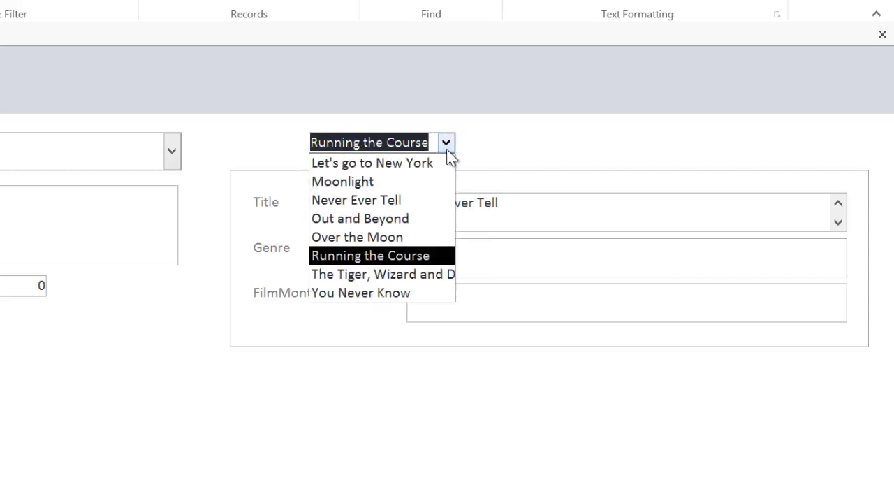
click(447, 143)
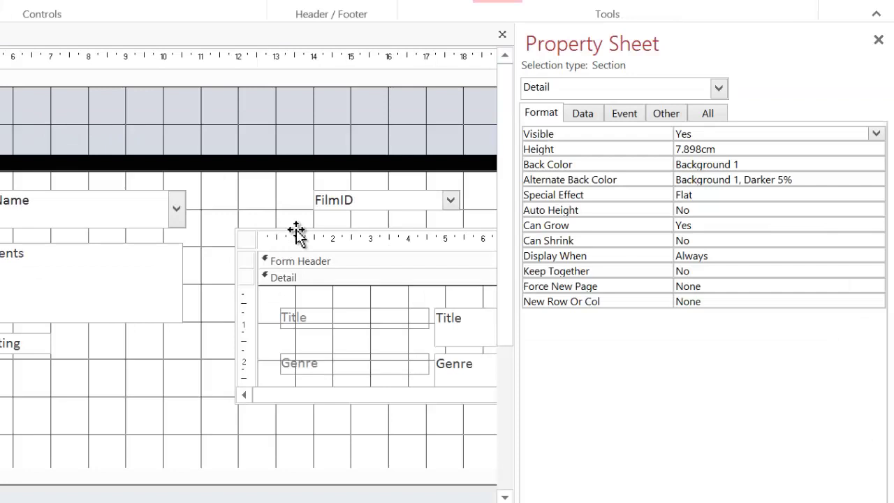
Show the Review form in Design View and look up the Name property of the subform below the FilmID combo box.
click(297, 233)
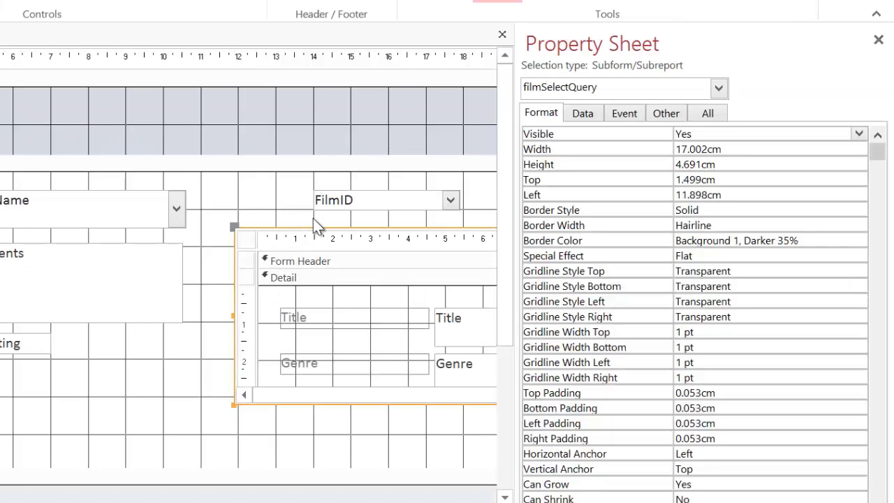
click(666, 114)
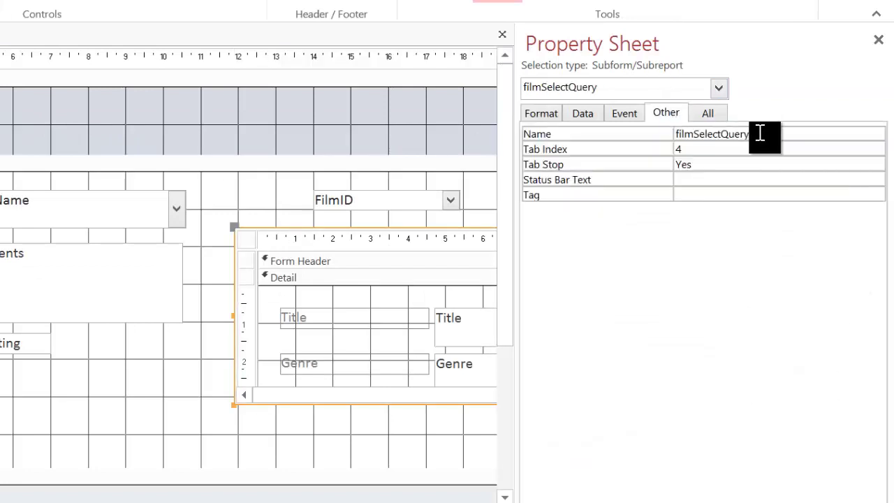
click(619, 133)
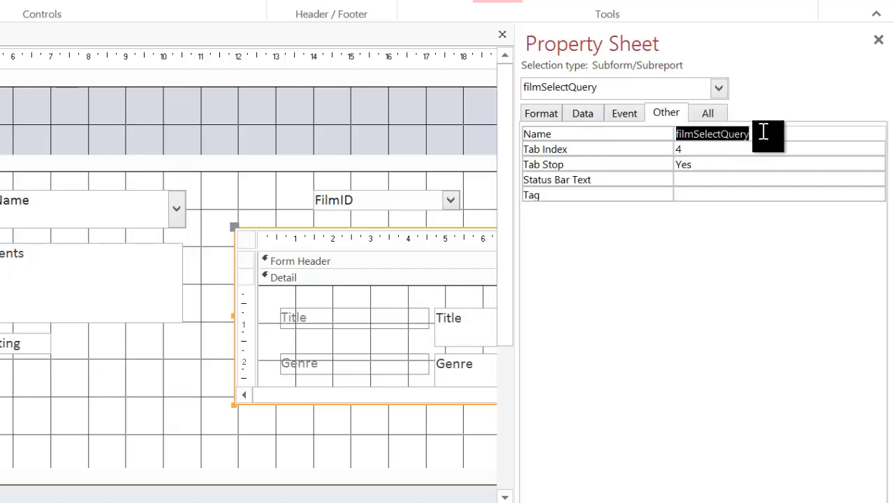
click(751, 153)
Create a macro with the Macro Builder for the On Change event of the FilmID combo box.
click(323, 443)
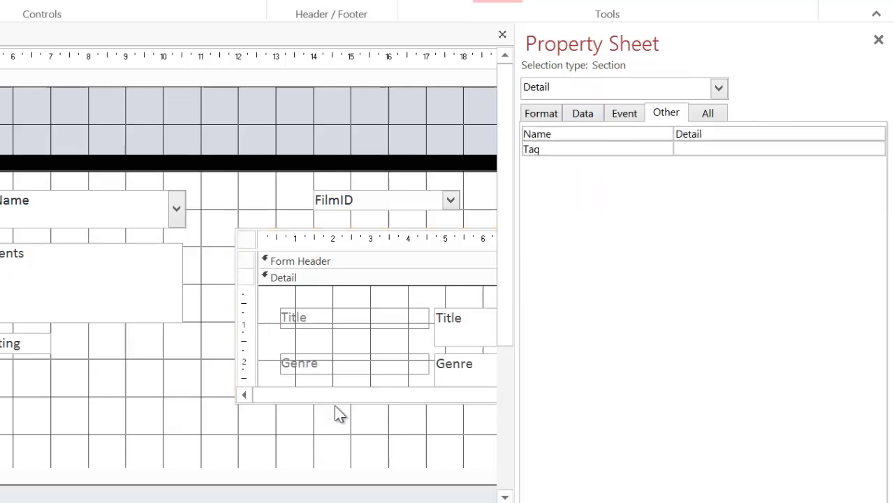
click(368, 258)
click(360, 201)
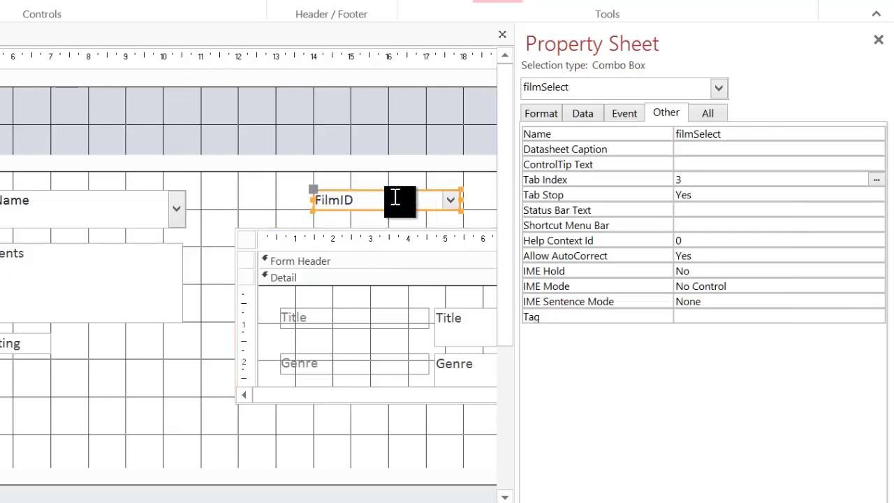
click(630, 117)
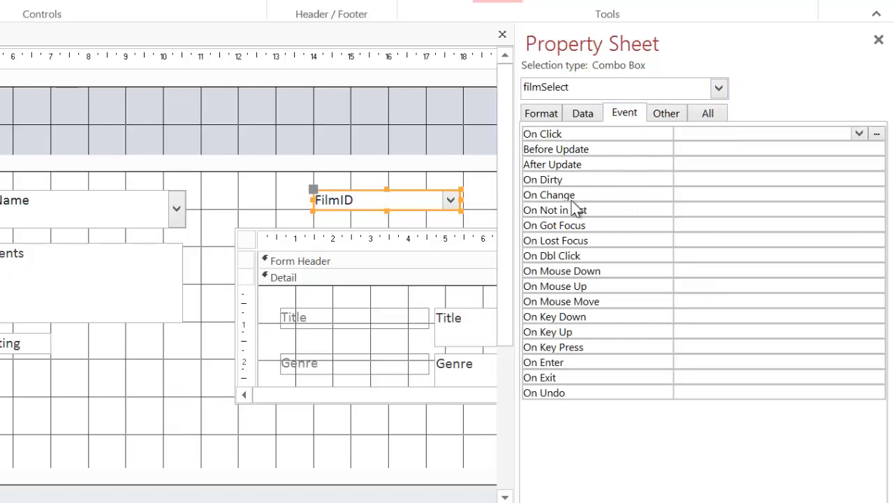
click(728, 195)
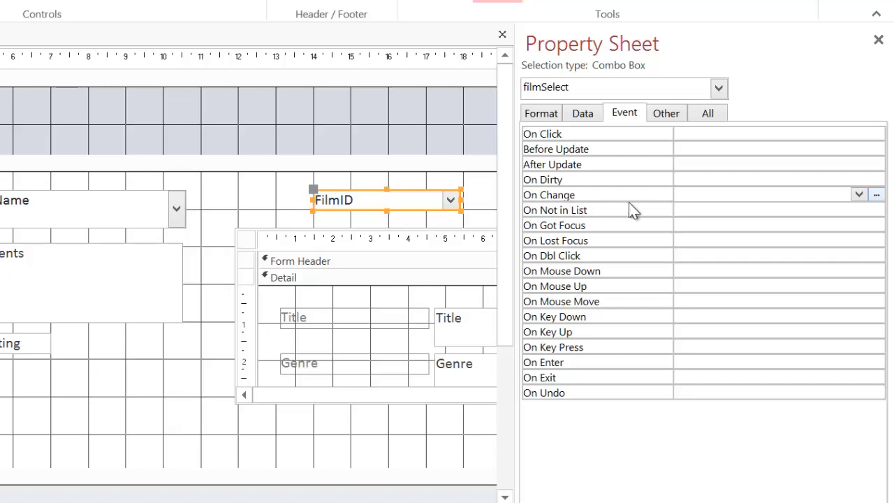
click(876, 196)
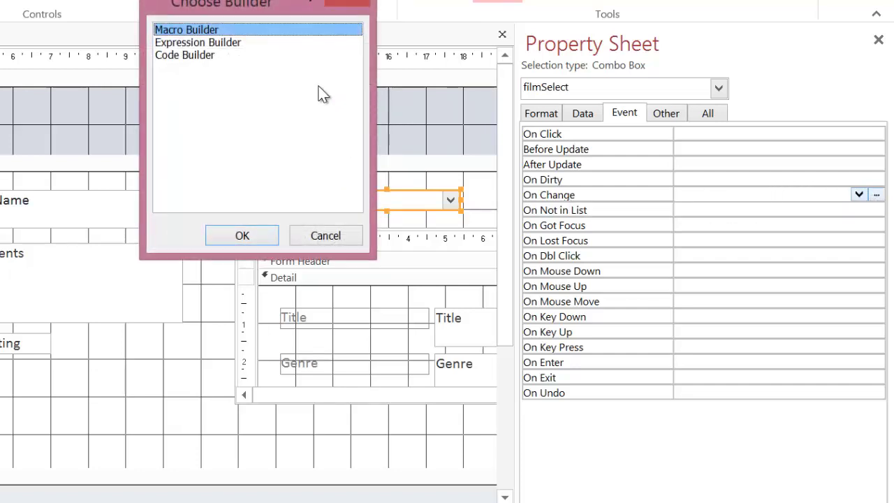
click(230, 233)
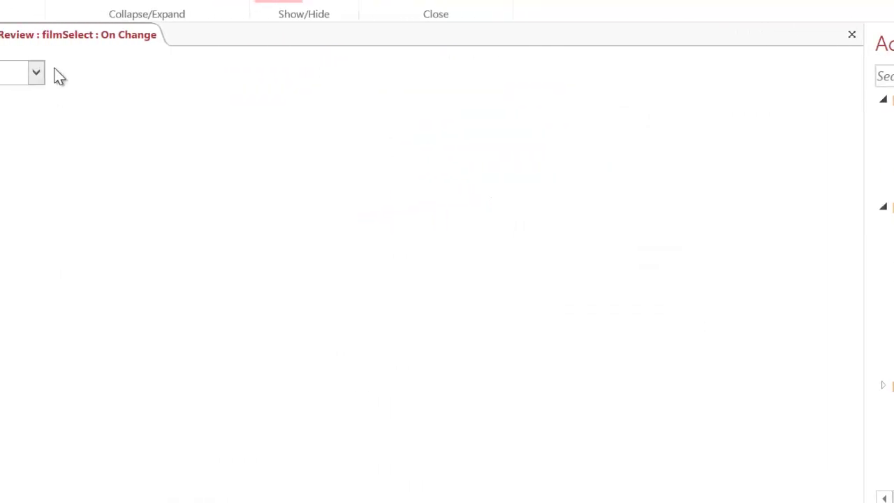
Add a Requery action with the control name filmSelectQuery to the On Change macro and close the macro.
click(246, 73)
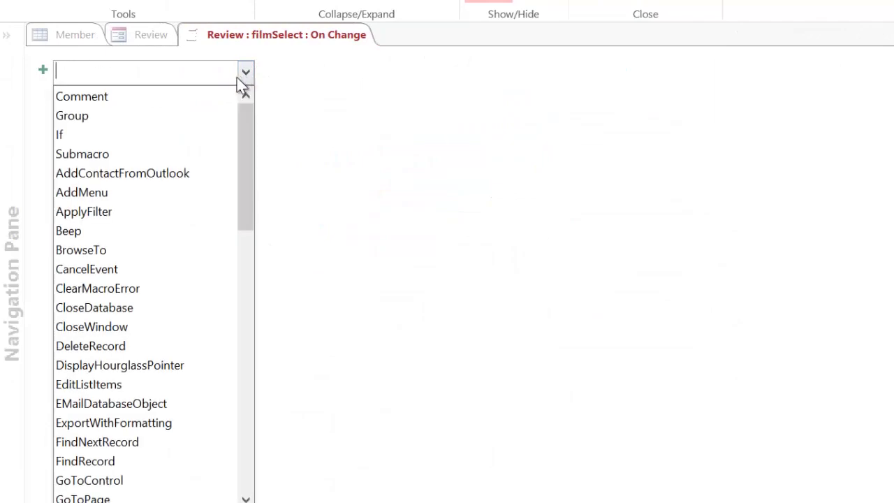
drag(242, 170, 254, 407)
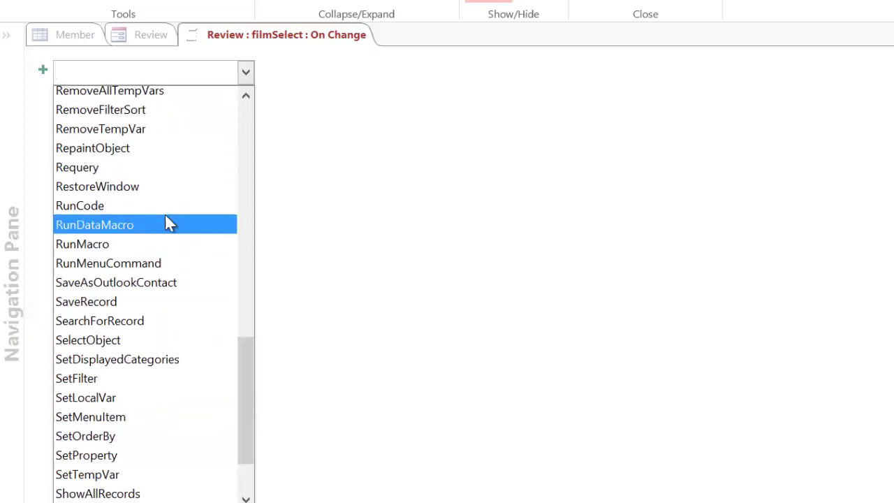
click(101, 167)
text(filmSelectQuery)
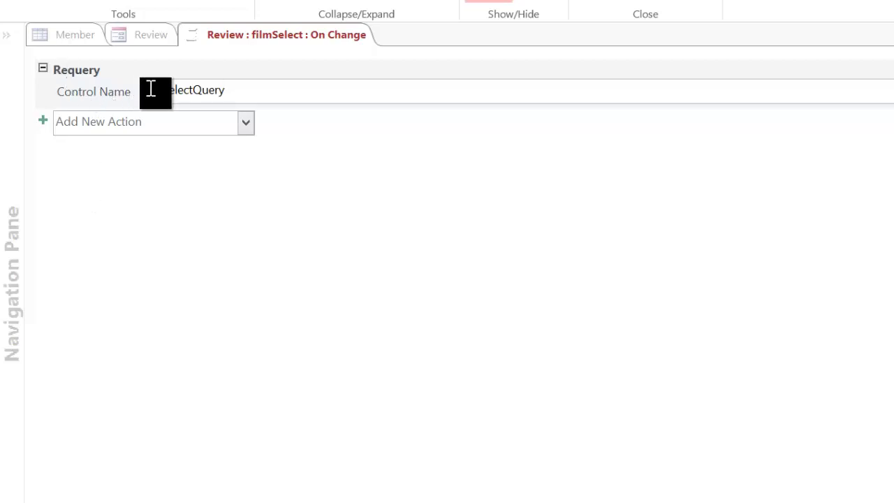
drag(144, 90, 228, 99)
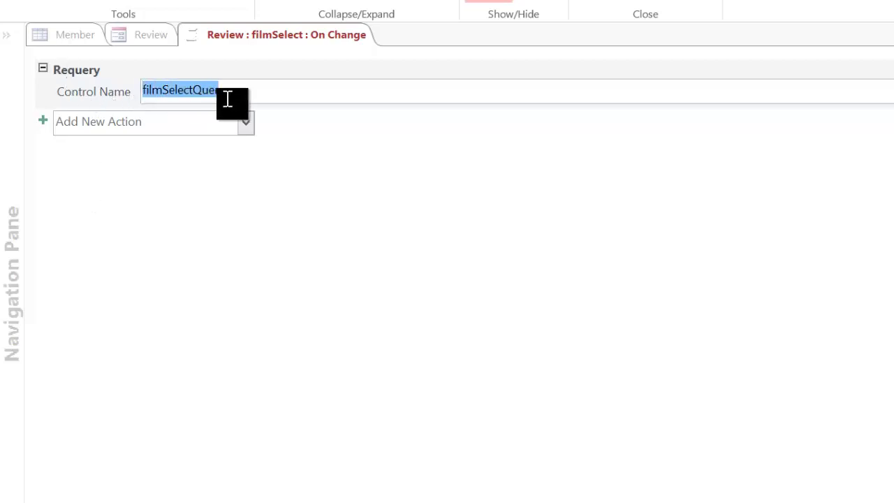
click(270, 101)
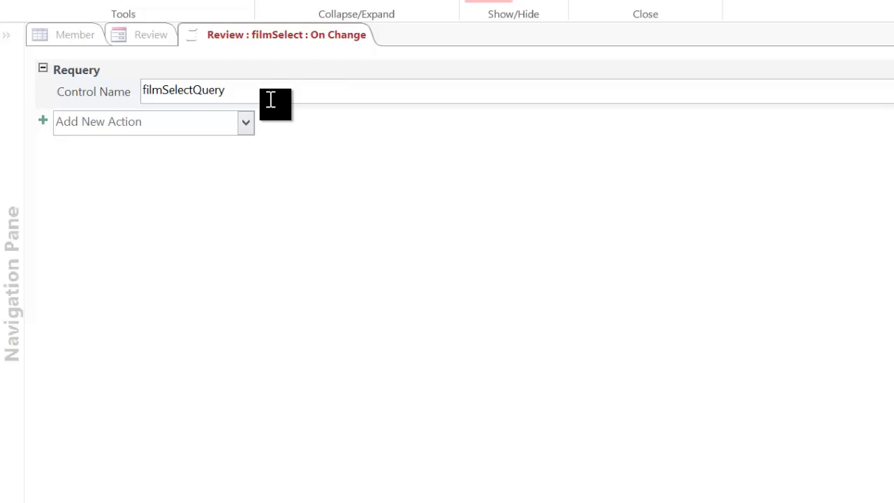
drag(254, 100, 126, 91)
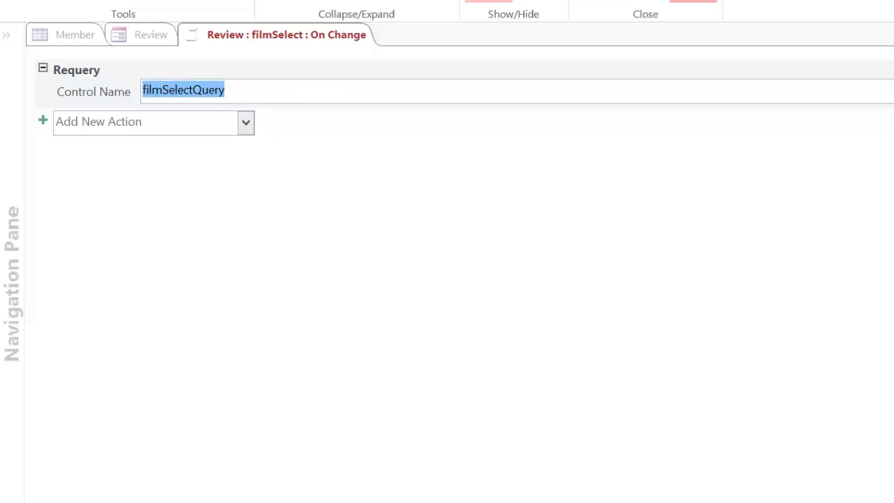
click(693, 1)
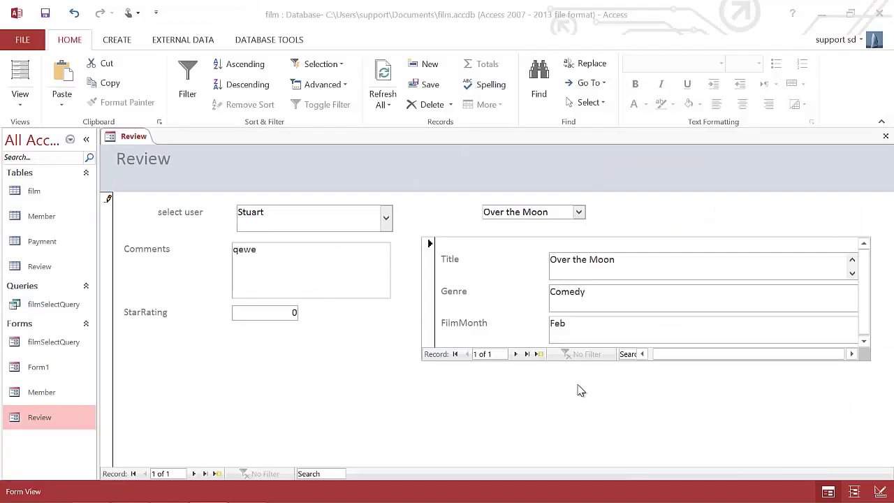
In Form View, choose various films such as Never Ever Tell, You Never Know and Moonlight to test the subform's refresh.
click(581, 213)
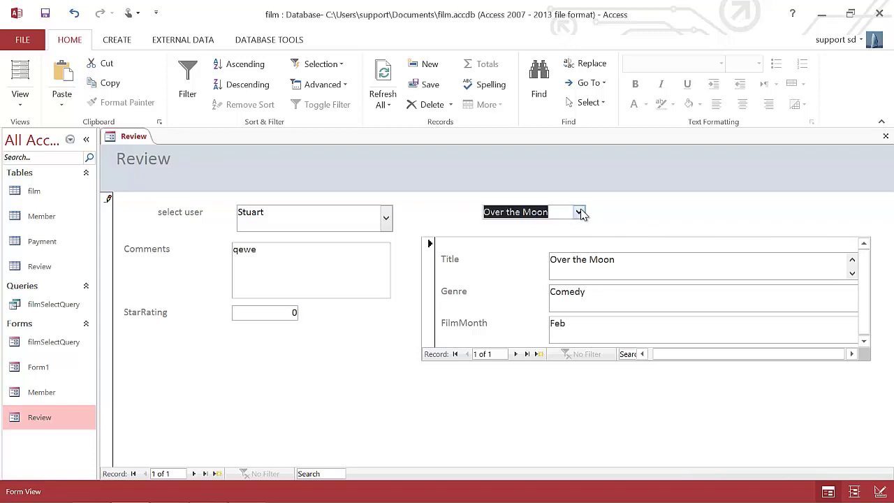
click(580, 213)
click(552, 226)
click(579, 213)
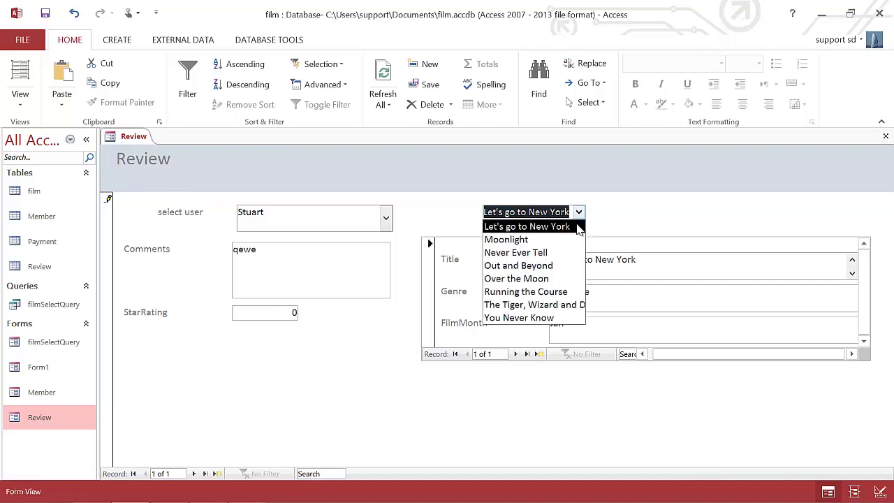
click(573, 305)
click(579, 212)
click(574, 251)
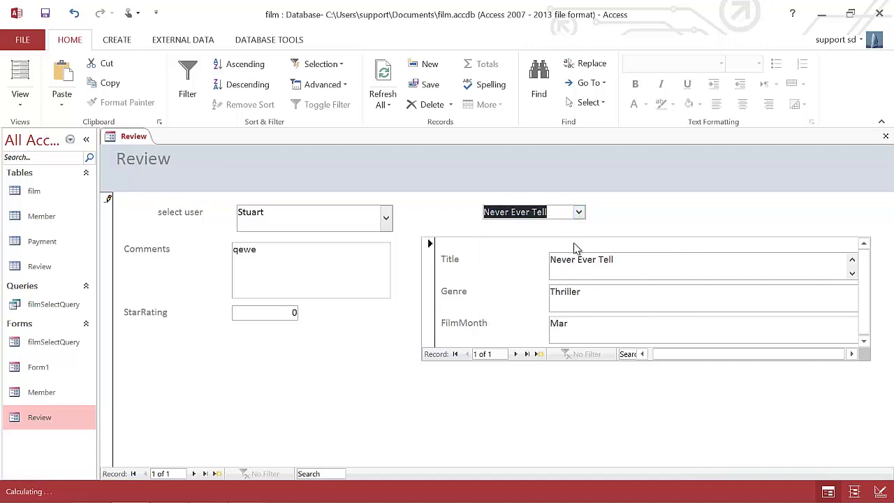
click(579, 212)
click(573, 239)
click(578, 213)
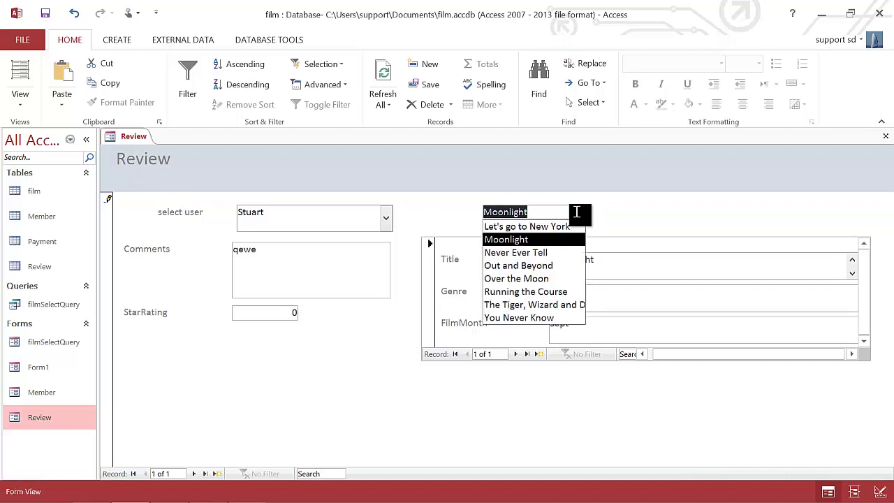
click(533, 305)
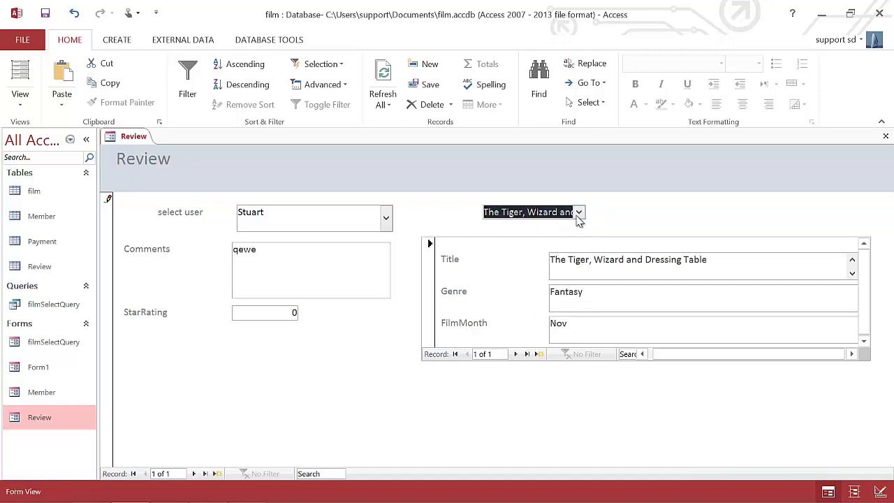
click(579, 217)
click(529, 317)
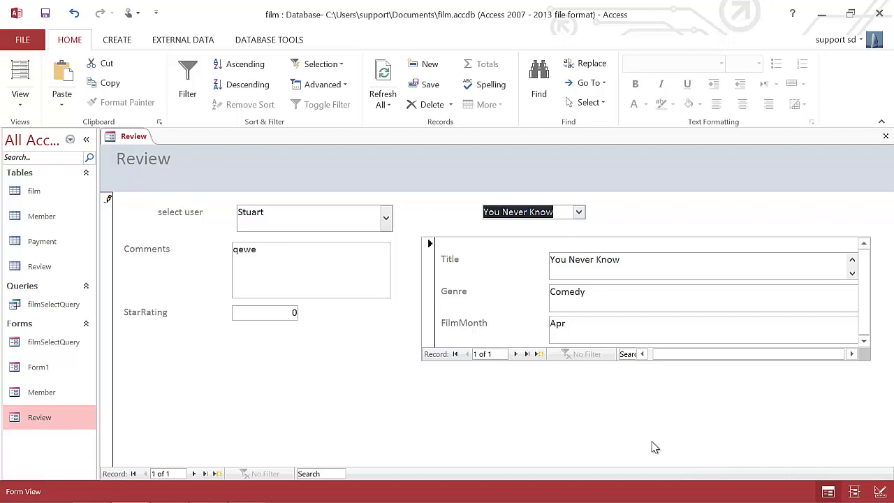
click(577, 211)
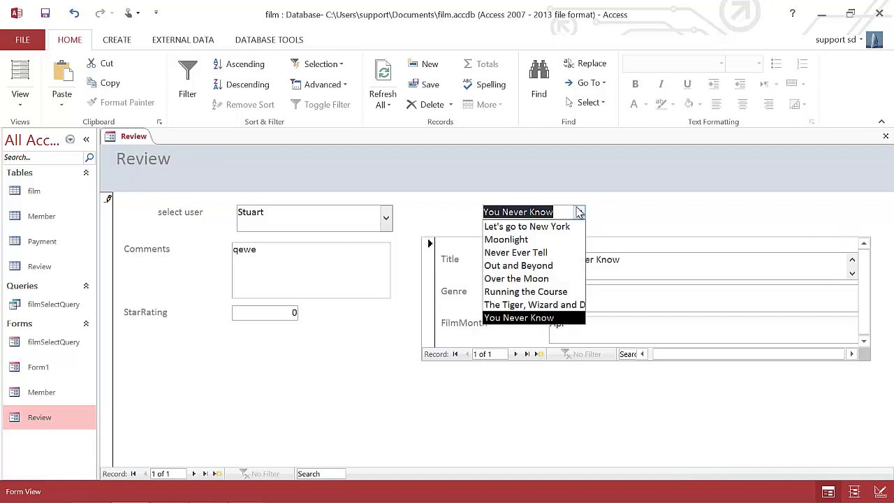
click(552, 240)
click(579, 212)
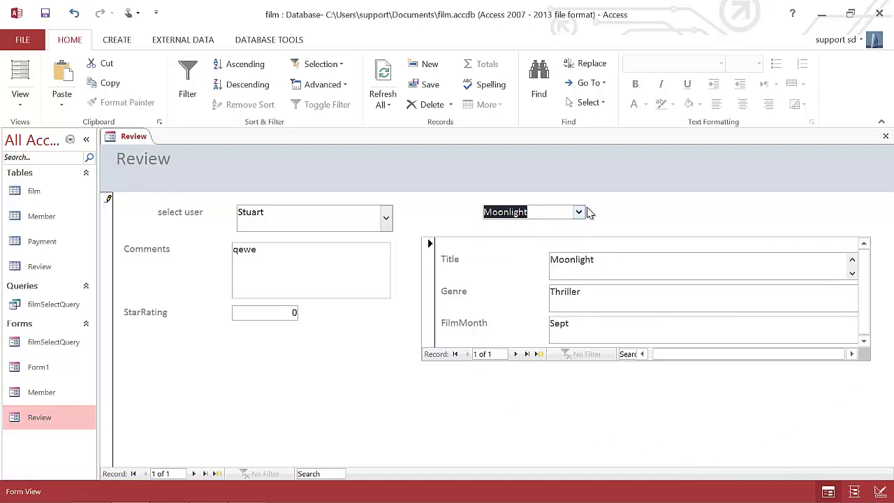